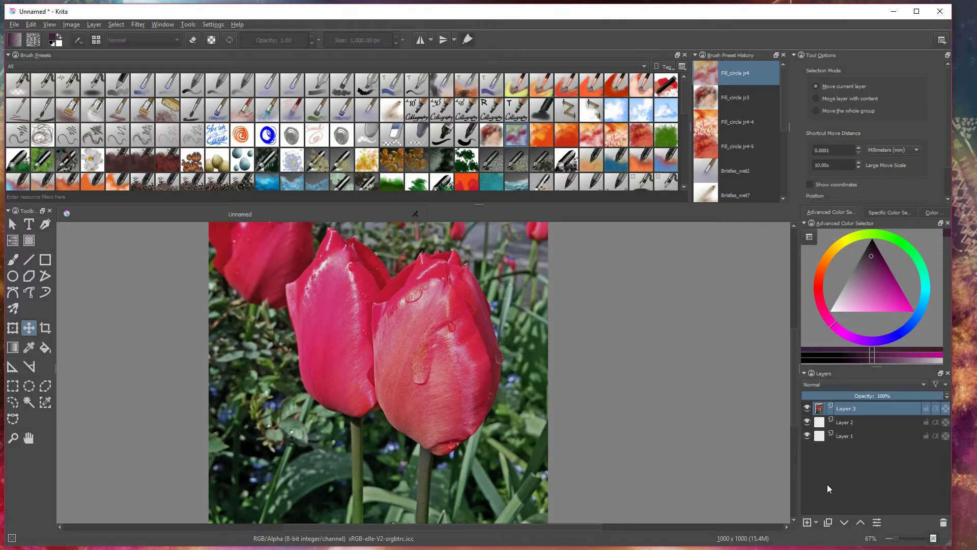
Open the add-layer dropdown in the Layers docker to list the layer and mask types.
{"action": "left_click", "coordinate": [816, 523]}
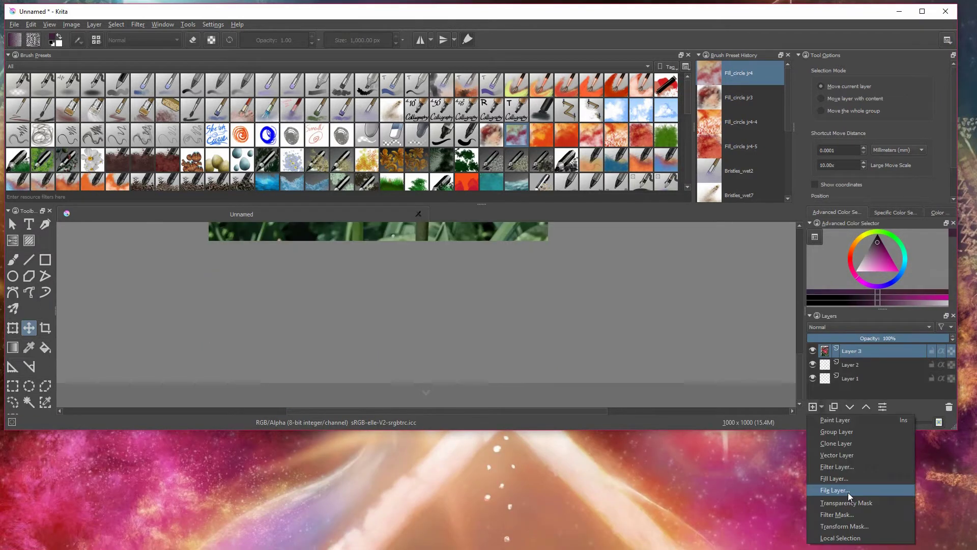
Add maple.jpe as a new file layer, Layer 4, and reposition the forest image.
{"action": "left_click", "coordinate": [848, 490]}
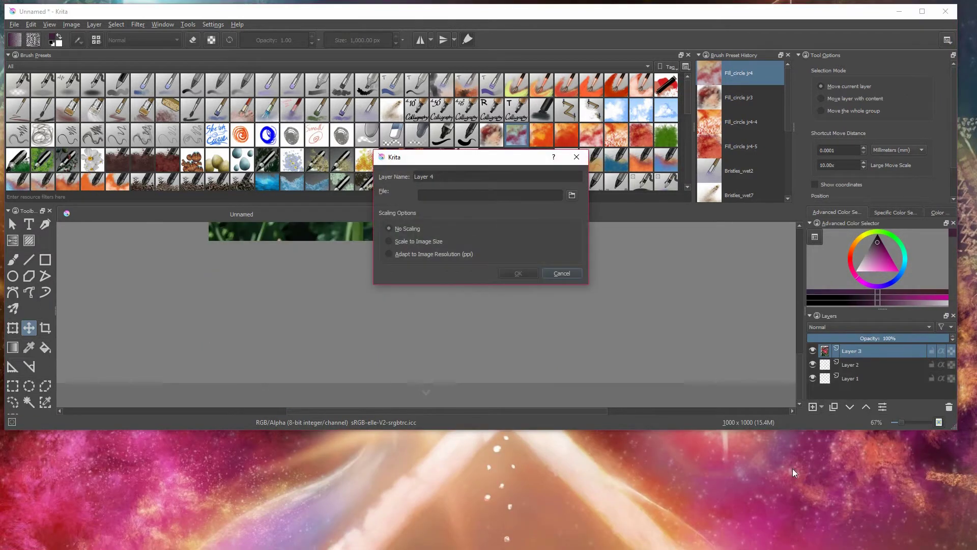
{"action": "left_click", "coordinate": [573, 195]}
{"action": "left_click_drag", "start_coordinate": [694, 183], "coordinate": [546, 150]}
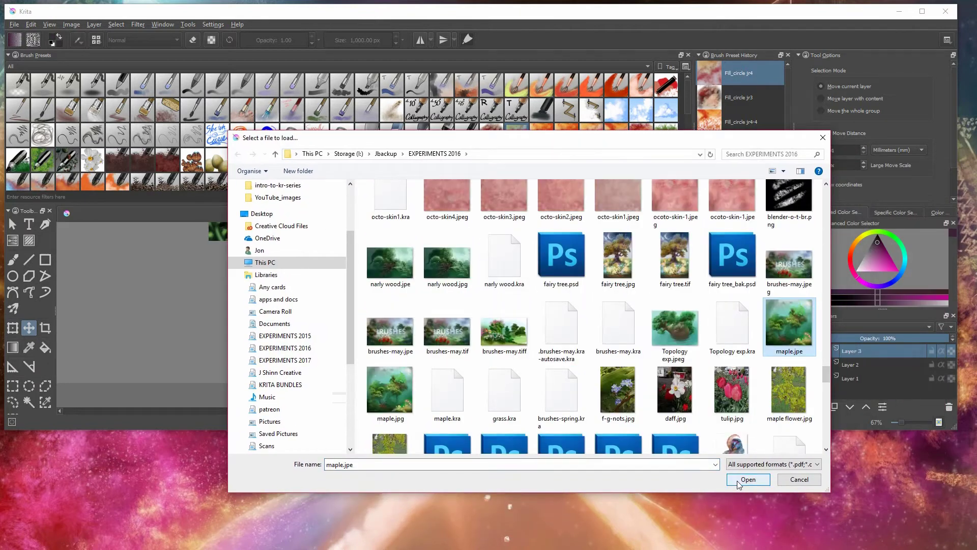
{"action": "left_click", "coordinate": [746, 479]}
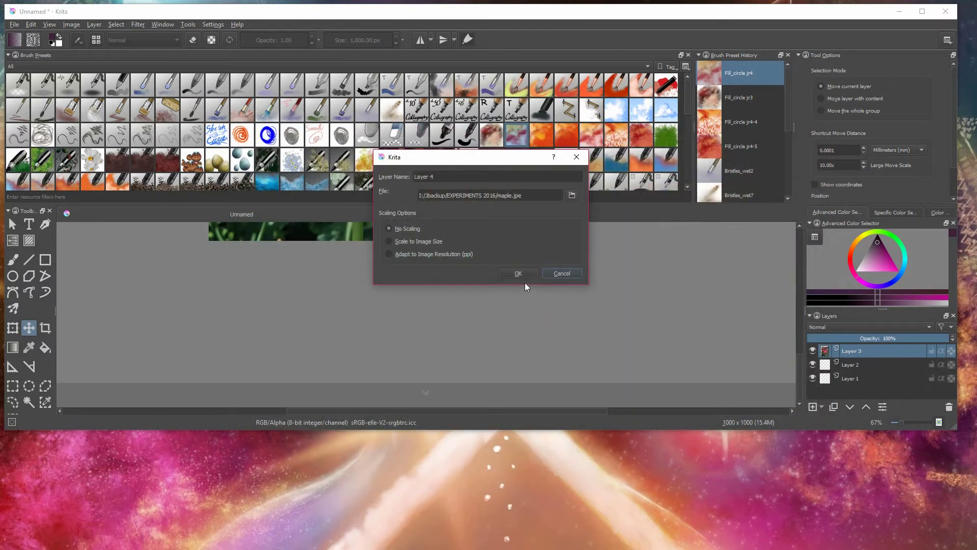
{"action": "left_click", "coordinate": [519, 273]}
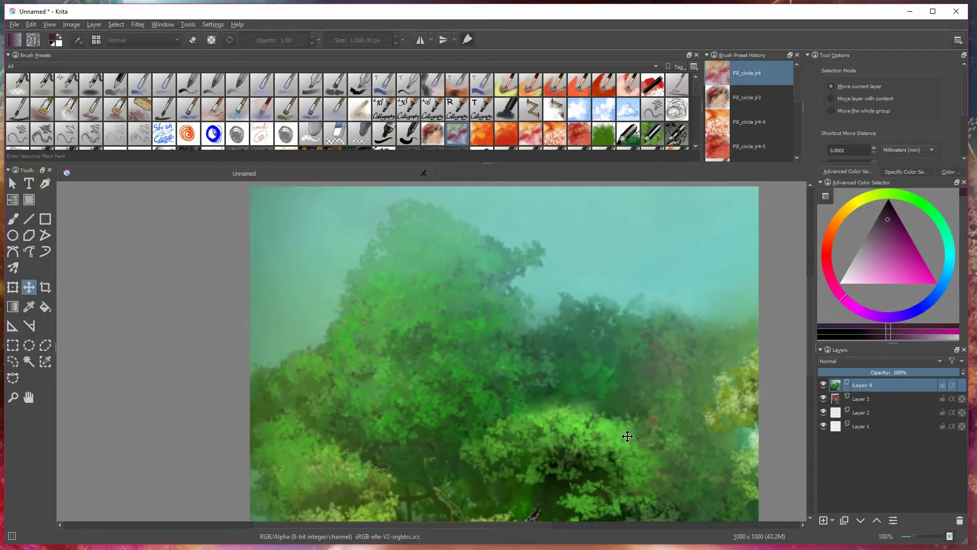
{"action": "left_click_drag", "start_coordinate": [627, 436], "coordinate": [576, 319]}
Resize the Krita window smaller and bring up Layer 4's context menu.
{"action": "right_click", "coordinate": [862, 387]}
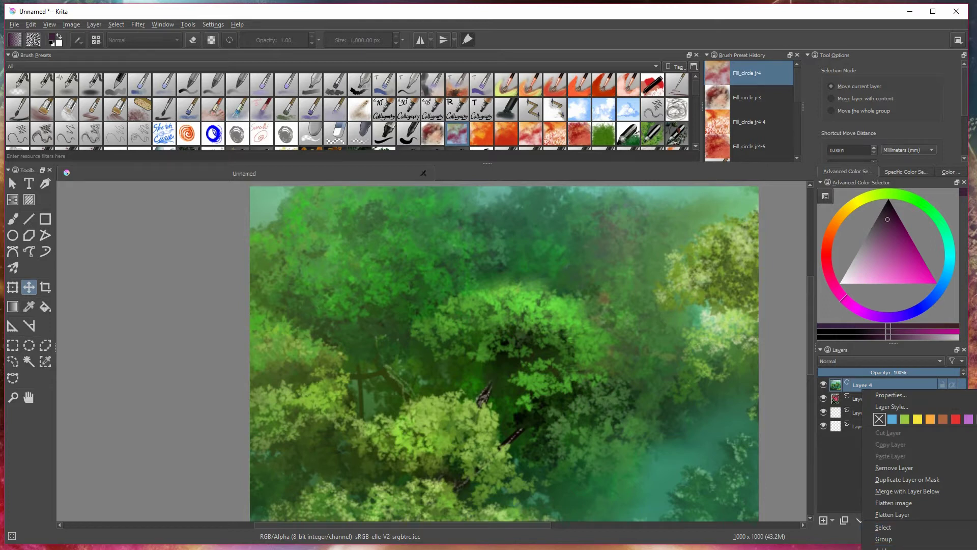
{"action": "key", "text": "Escape"}
{"action": "left_click_drag", "start_coordinate": [968, 298], "coordinate": [681, 298]}
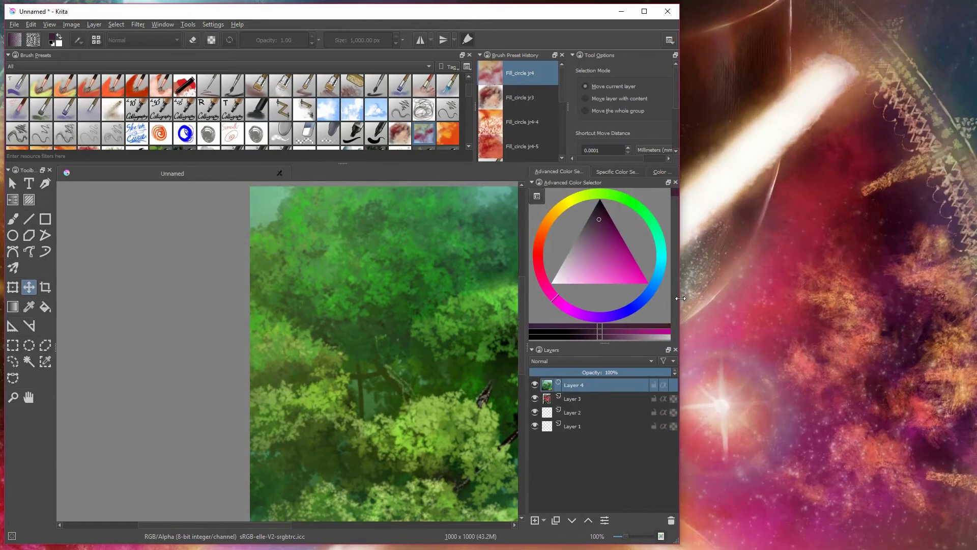
{"action": "right_click", "coordinate": [582, 382]}
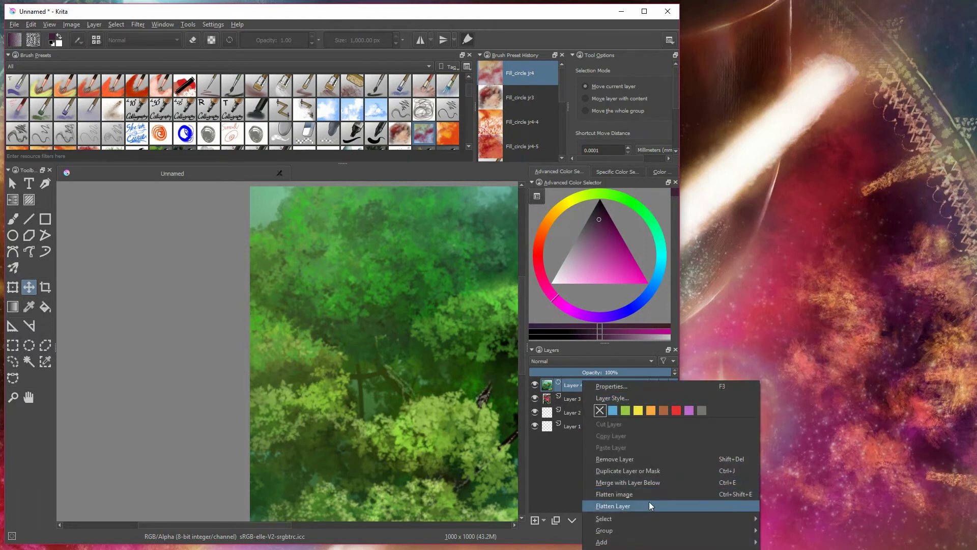
{"action": "left_click", "coordinate": [817, 432]}
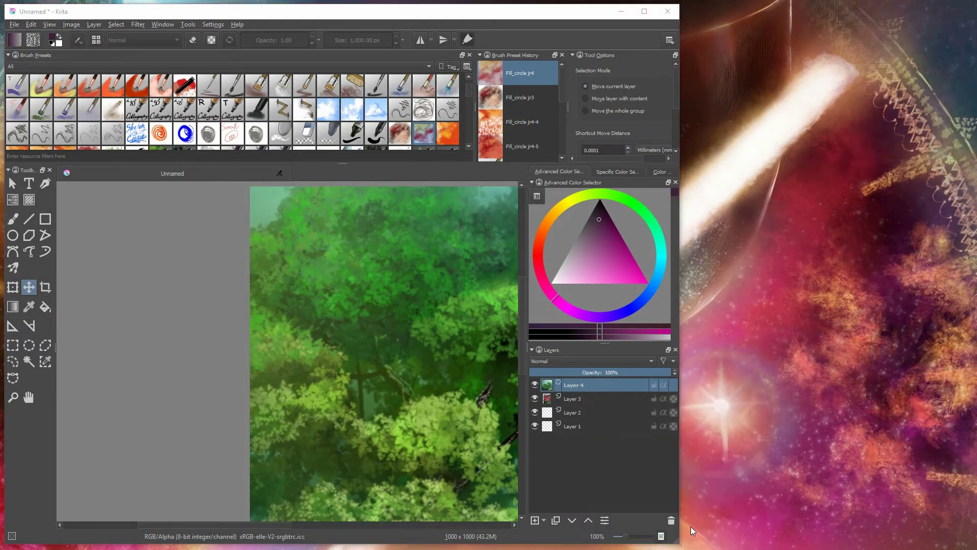
{"action": "left_click_drag", "start_coordinate": [679, 545], "coordinate": [667, 391]}
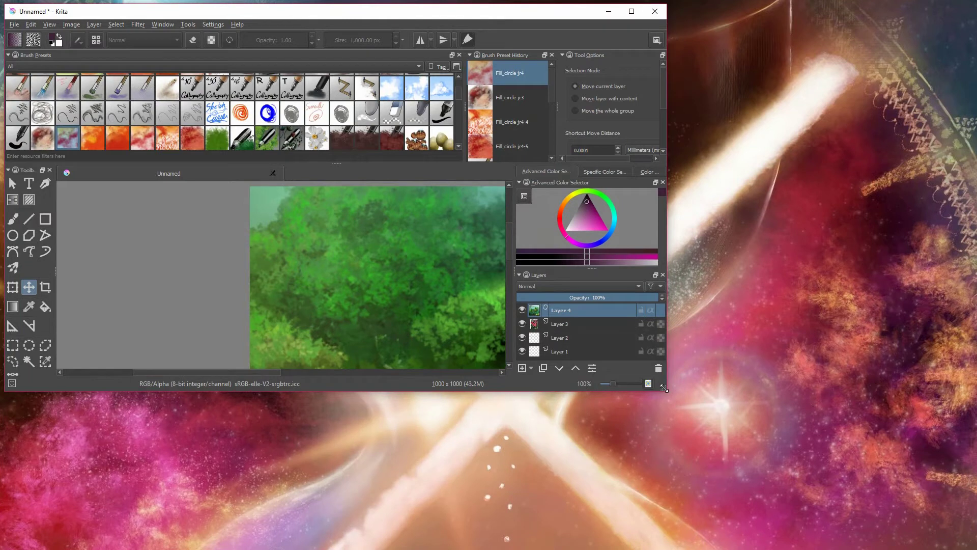
{"action": "right_click", "coordinate": [603, 310]}
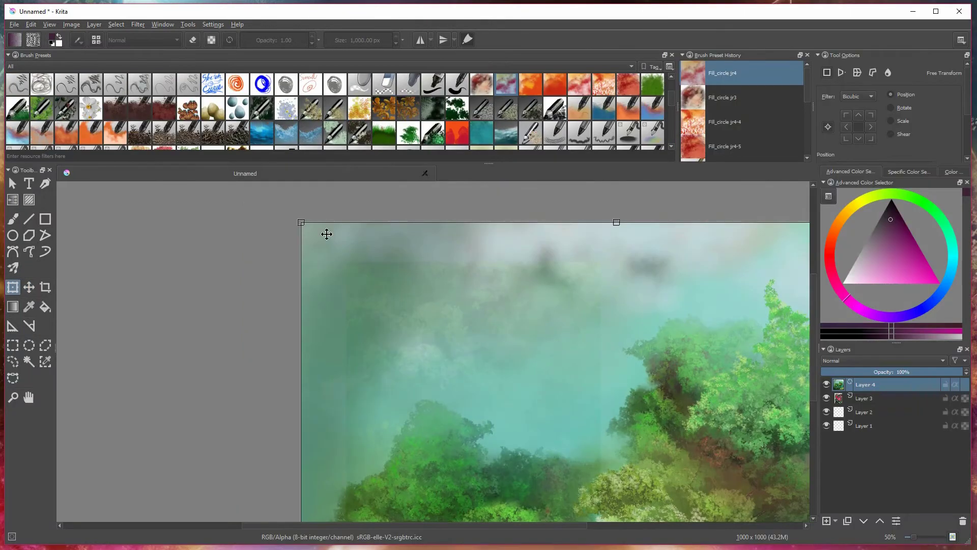
Scale the forest layer down around its centre and lower its opacity to about 70%.
{"action": "left_click_drag", "start_coordinate": [302, 223], "coordinate": [437, 359]}
{"action": "key", "text": "ctrl+z"}
{"action": "left_click_drag", "start_coordinate": [665, 220], "coordinate": [606, 283]}
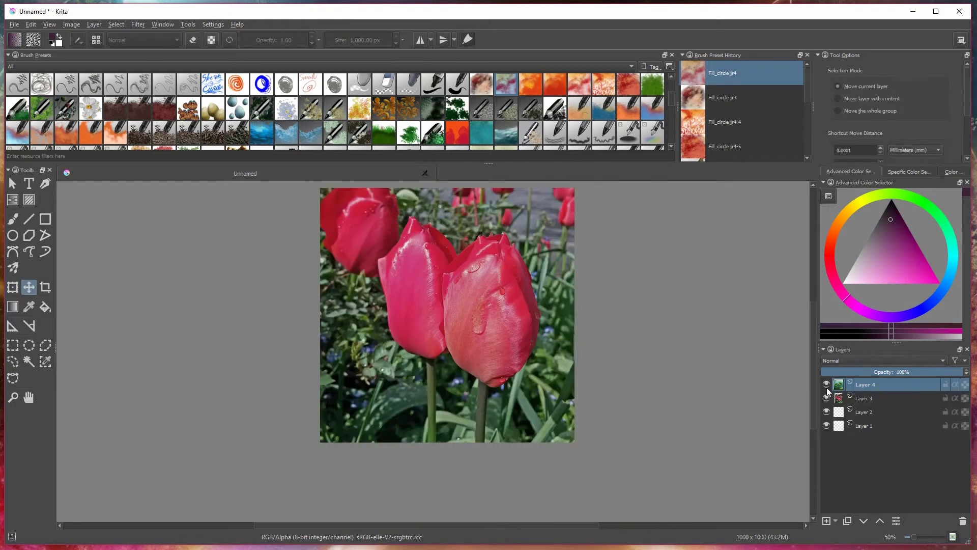
{"action": "left_click", "coordinate": [828, 385]}
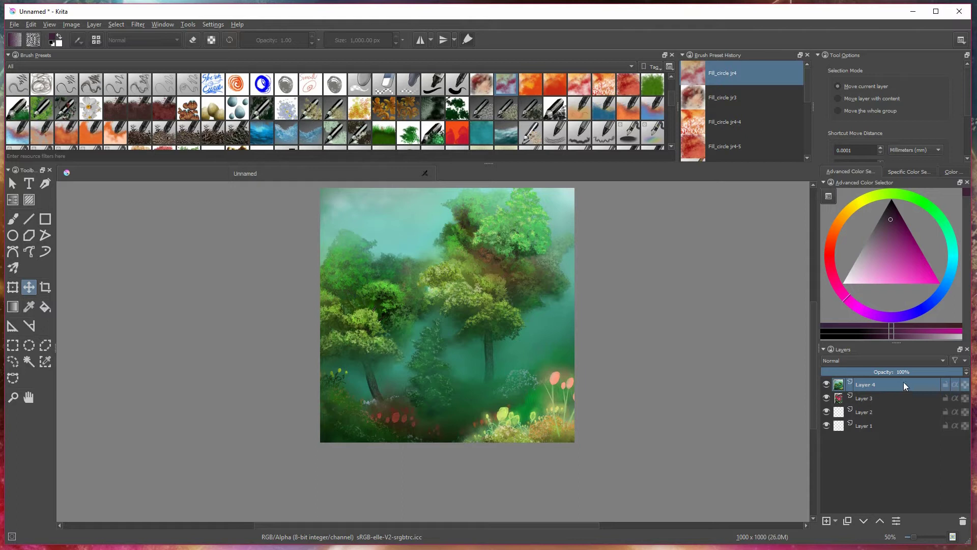
{"action": "mouse_move", "coordinate": [942, 372]}
{"action": "left_mouse_down"}
{"action": "mouse_move", "coordinate": [912, 370]}
{"action": "mouse_move", "coordinate": [923, 371]}
{"action": "left_mouse_up"}
{"action": "scroll", "coordinate": [895, 370], "scroll_direction": "up", "scroll_amount": 5}
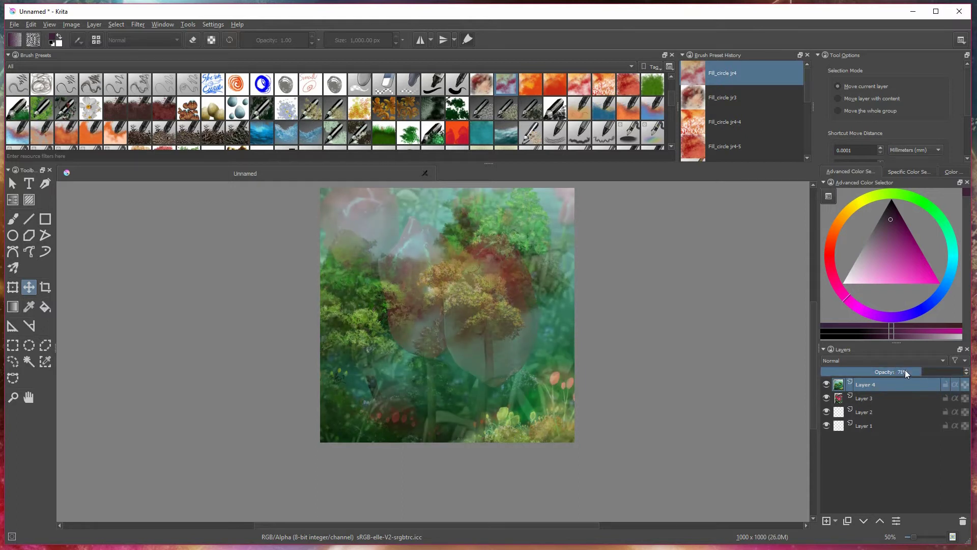
Set Layer 4 to Intensity blend mode at 67% opacity, hide it, and select Layer 3.
{"action": "left_click", "coordinate": [878, 359]}
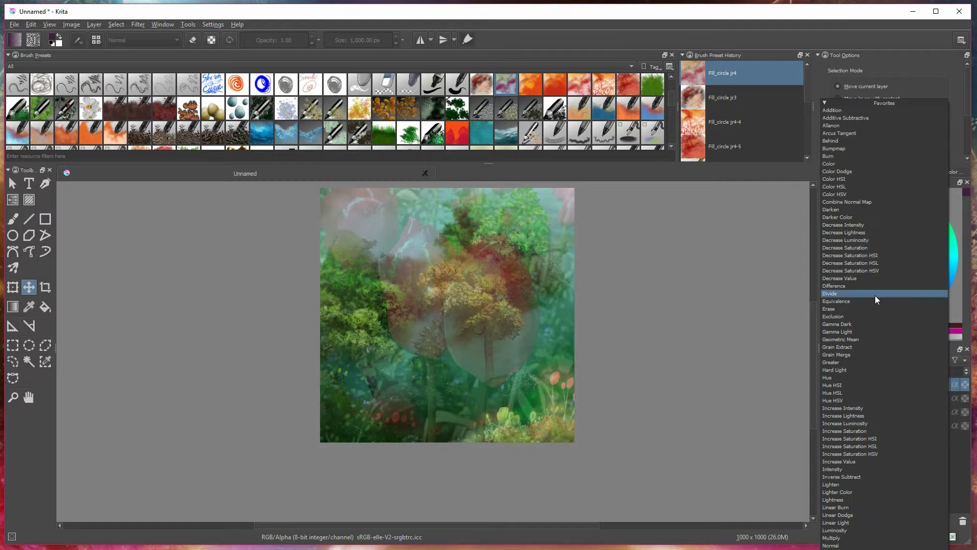
{"action": "left_click", "coordinate": [872, 338]}
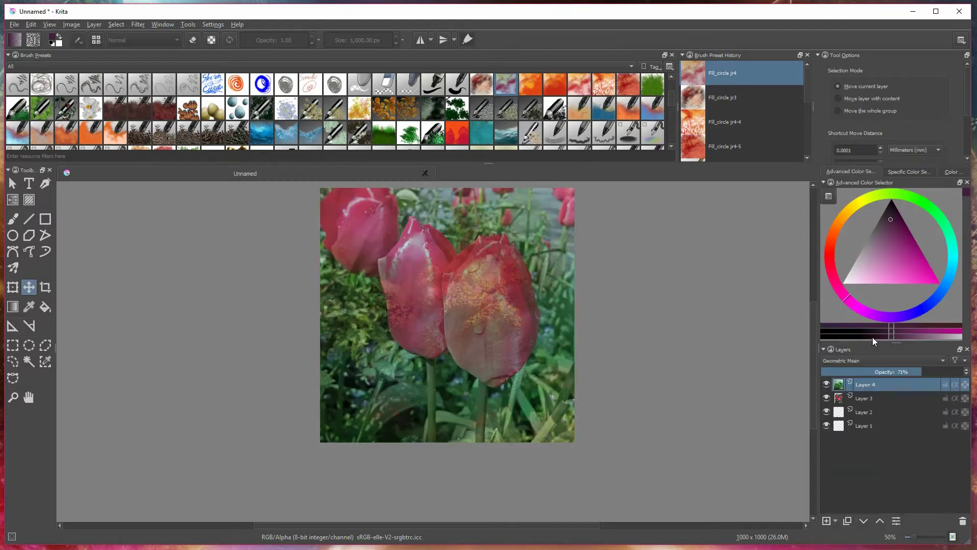
{"action": "left_click", "coordinate": [894, 389]}
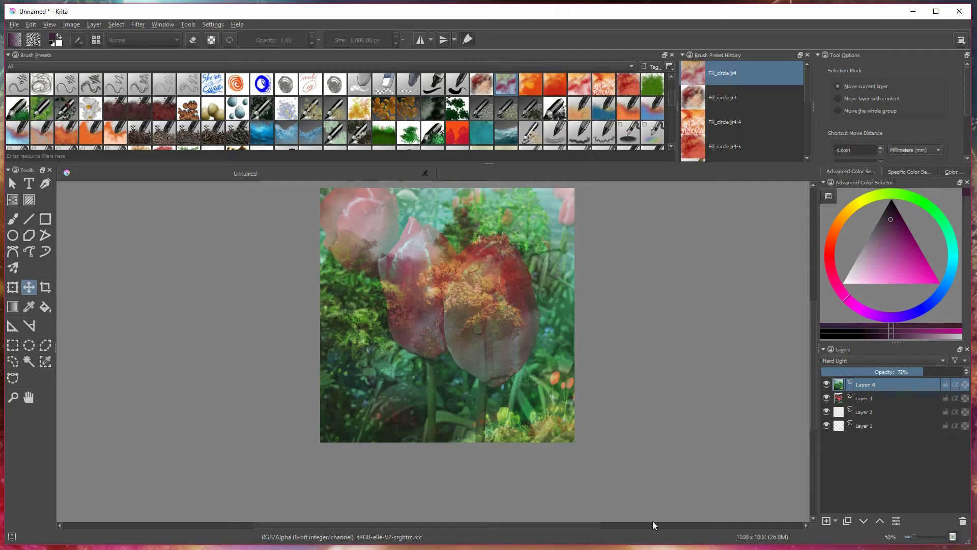
{"action": "scroll", "coordinate": [481, 302], "scroll_direction": "up", "scroll_amount": 1}
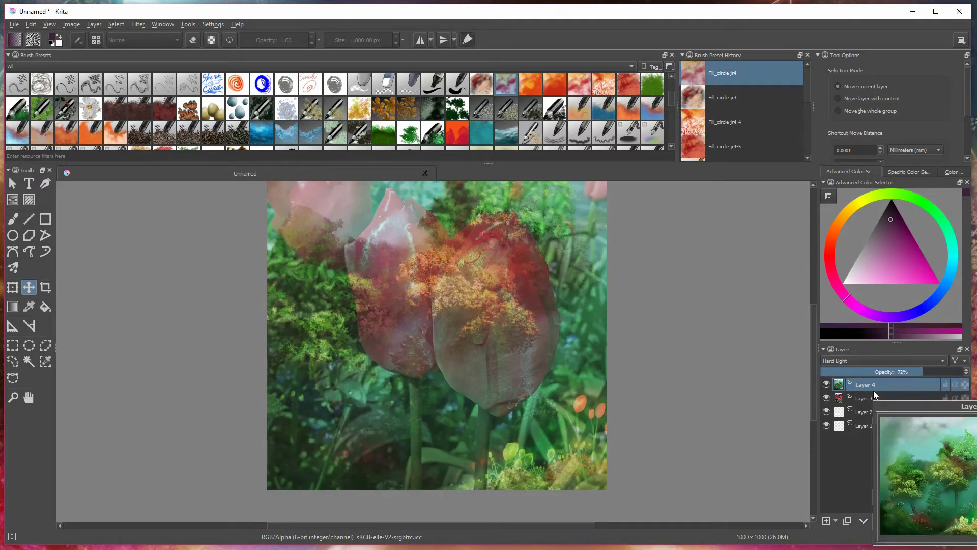
{"action": "left_click", "coordinate": [854, 359]}
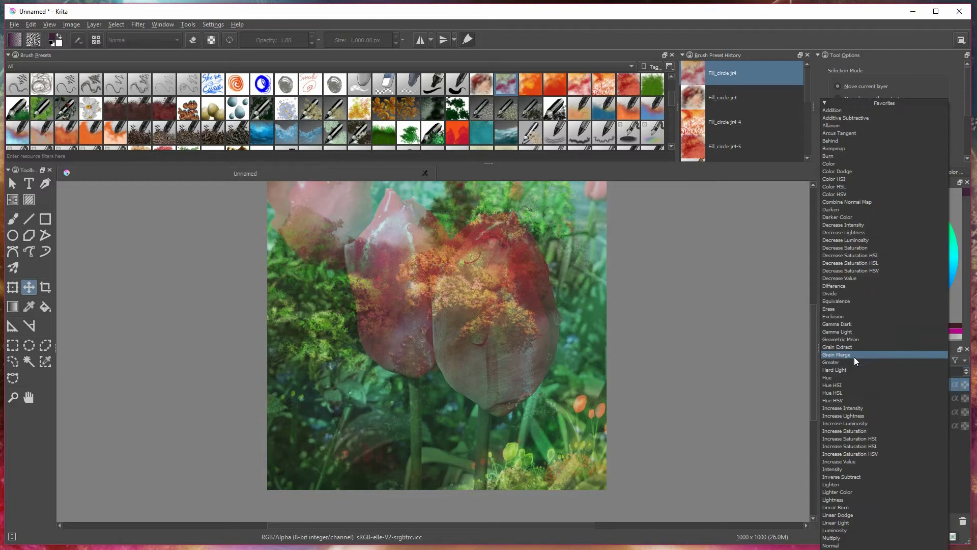
{"action": "left_click", "coordinate": [843, 470]}
{"action": "left_click_drag", "start_coordinate": [888, 371], "coordinate": [917, 375]}
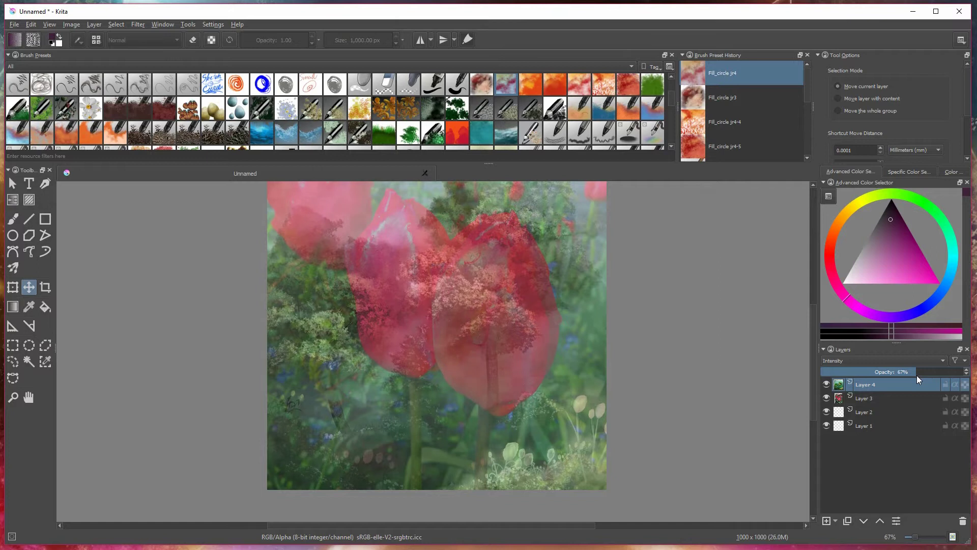
{"action": "left_click", "coordinate": [827, 384]}
{"action": "left_click", "coordinate": [865, 398]}
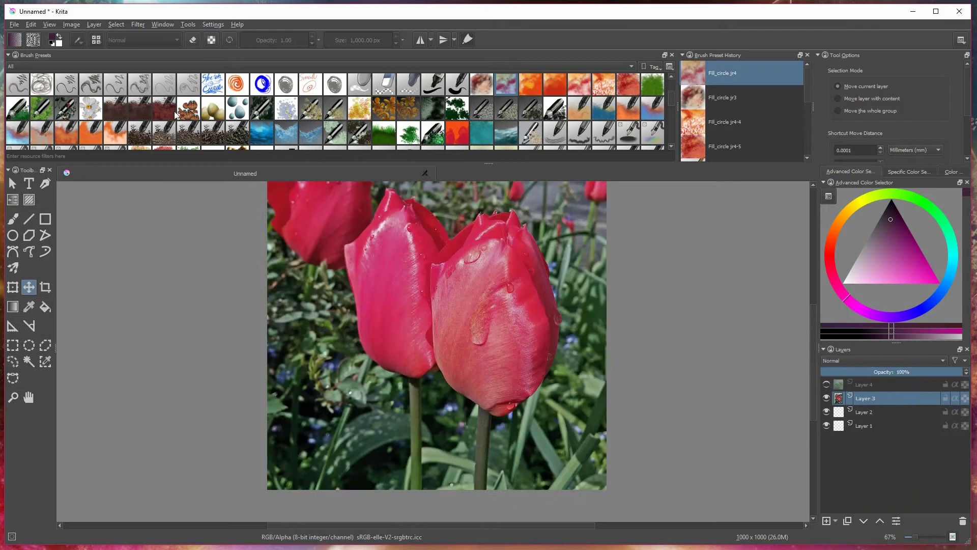
Create a Color Adjustment curves mask on Layer 3, bending the curve down to darken shadows and midtones.
{"action": "left_click", "coordinate": [138, 24]}
{"action": "mouse_move", "coordinate": [185, 61]}
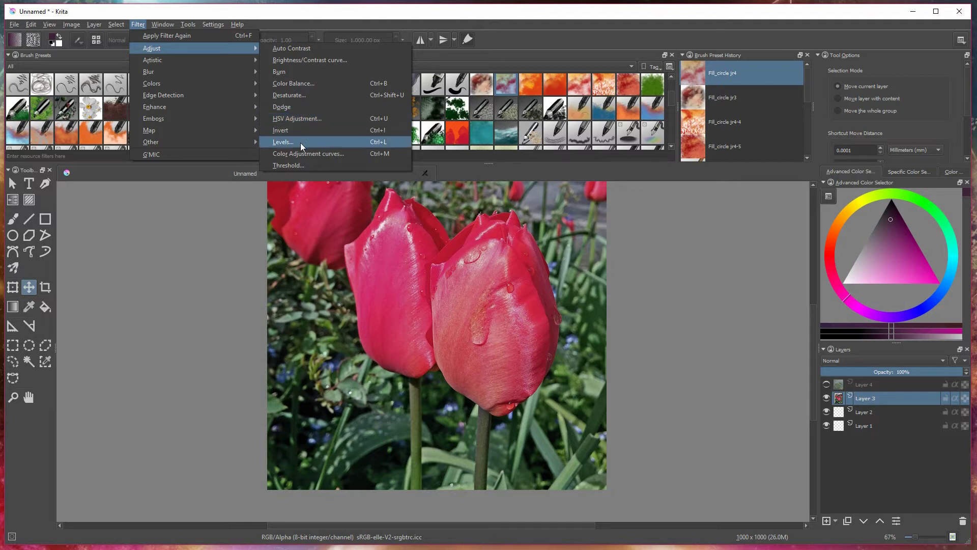
{"action": "left_click", "coordinate": [339, 159]}
{"action": "left_click_drag", "start_coordinate": [438, 234], "coordinate": [633, 243]}
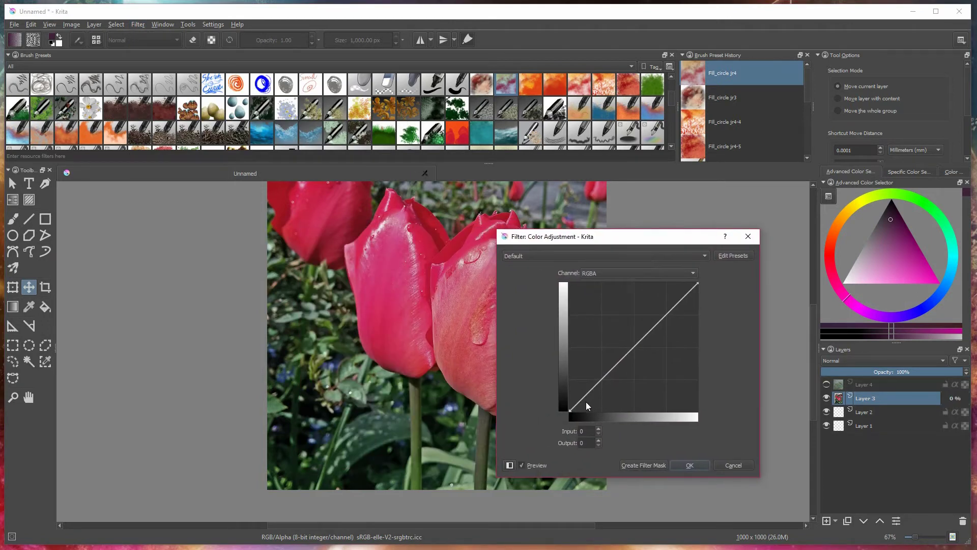
{"action": "left_click_drag", "start_coordinate": [582, 402], "coordinate": [599, 384]}
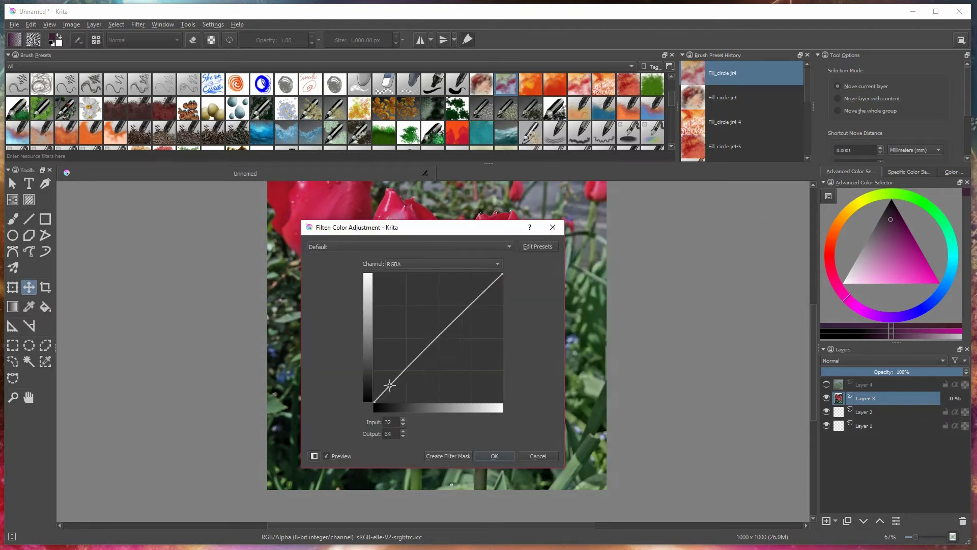
{"action": "left_click_drag", "start_coordinate": [388, 389], "coordinate": [416, 372]}
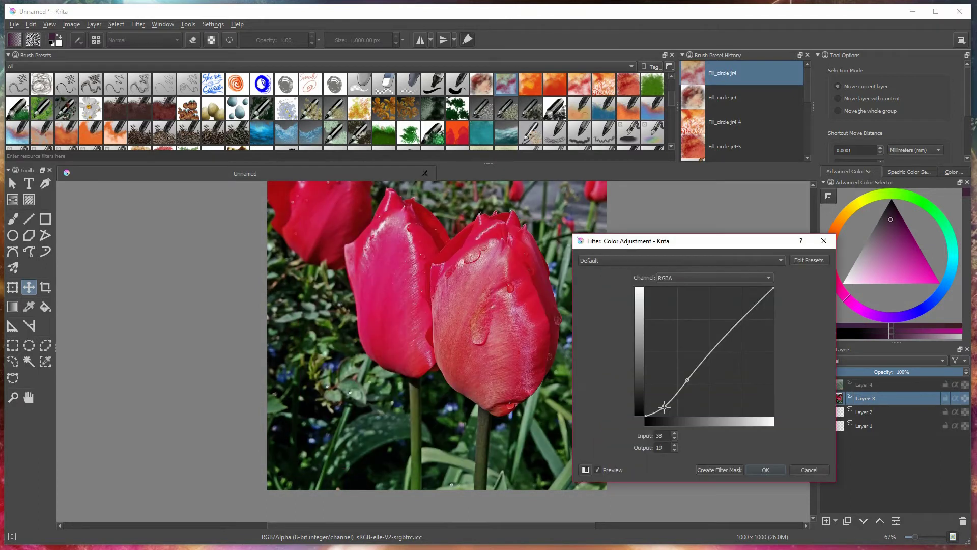
{"action": "left_click_drag", "start_coordinate": [659, 405], "coordinate": [660, 402]}
{"action": "left_click_drag", "start_coordinate": [708, 357], "coordinate": [755, 306]}
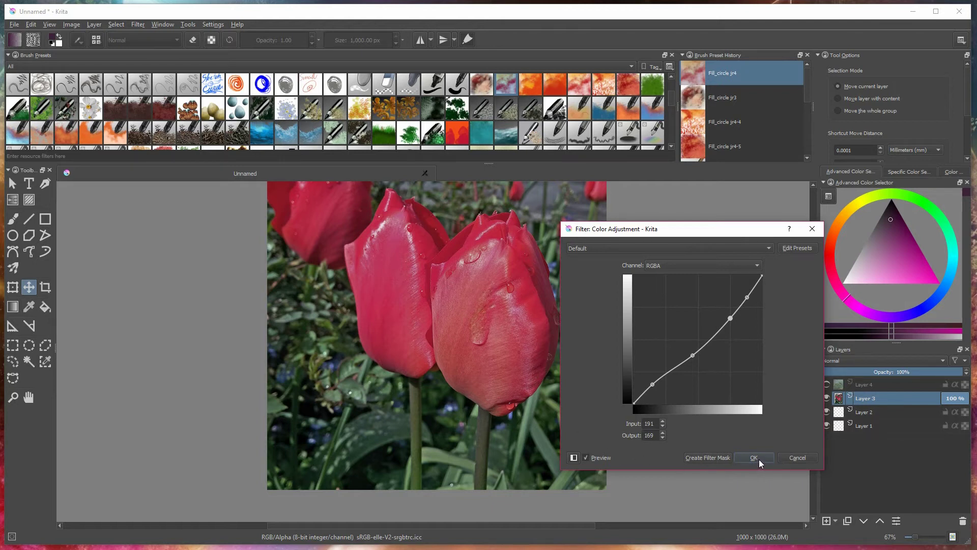
{"action": "left_click", "coordinate": [706, 458]}
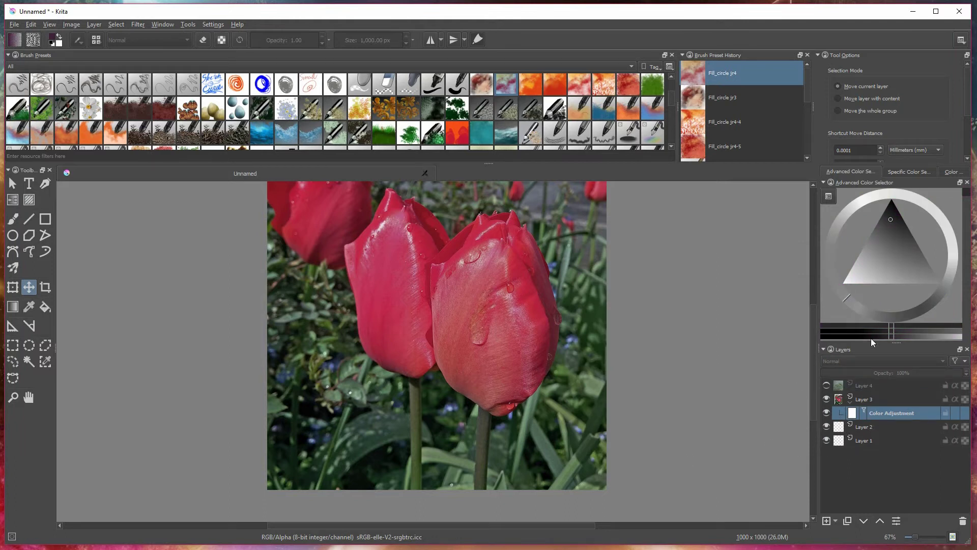
Paint a black radial gradient into the Color Adjustment mask over the tulips.
{"action": "left_click", "coordinate": [897, 211]}
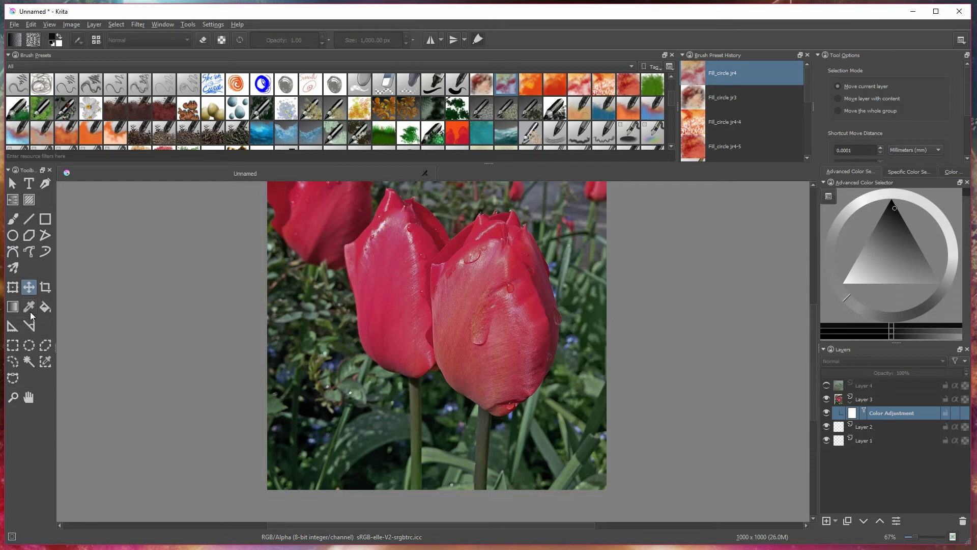
{"action": "left_click", "coordinate": [14, 311]}
{"action": "left_click", "coordinate": [904, 68]}
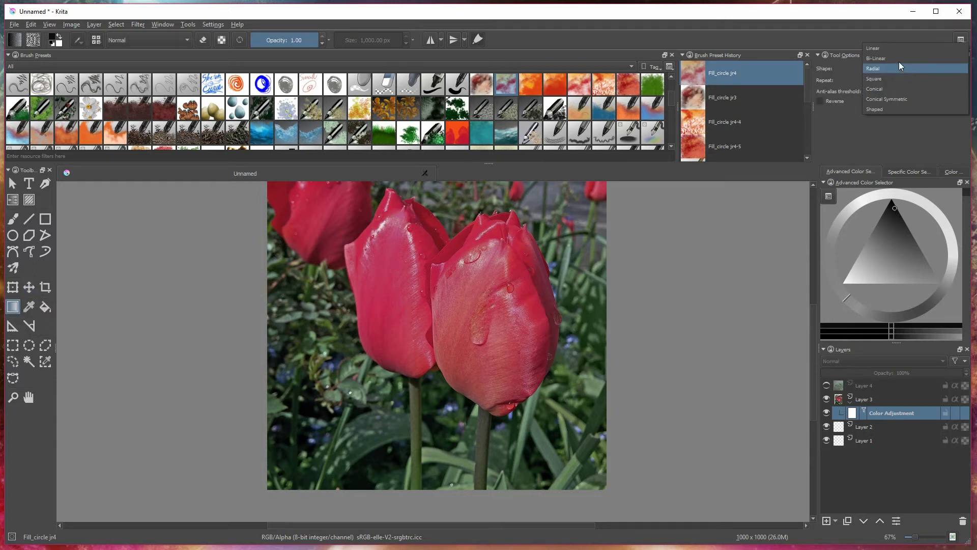
{"action": "left_click", "coordinate": [881, 68]}
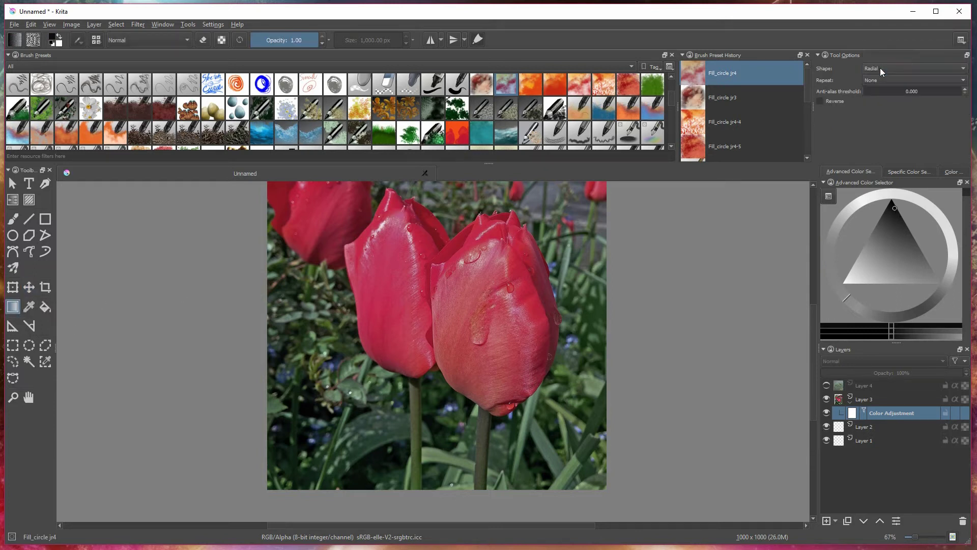
{"action": "left_click", "coordinate": [896, 211]}
{"action": "mouse_move", "coordinate": [461, 331]}
{"action": "left_mouse_down"}
{"action": "mouse_move", "coordinate": [420, 374]}
{"action": "mouse_move", "coordinate": [400, 379]}
{"action": "left_mouse_up"}
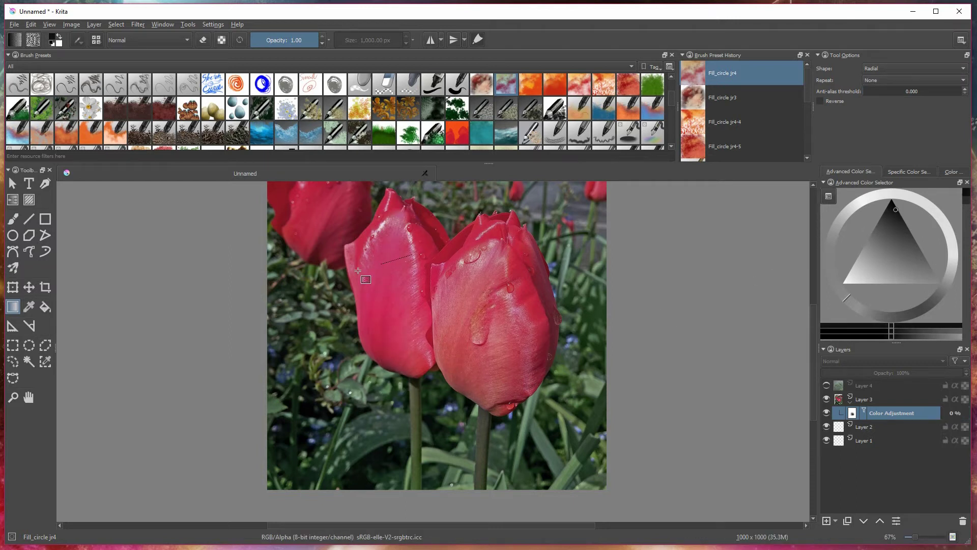
{"action": "left_click_drag", "start_coordinate": [285, 258], "coordinate": [330, 308]}
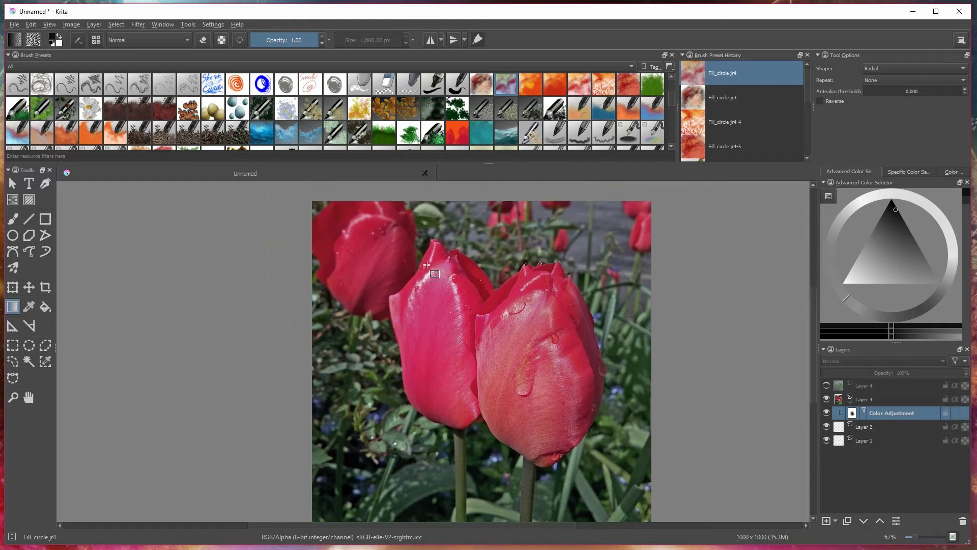
{"action": "left_click_drag", "start_coordinate": [575, 332], "coordinate": [593, 238]}
Create a Levels filter mask with input 24 / 1.150 / 245 and output black 21.
{"action": "key", "text": "ctrl+l"}
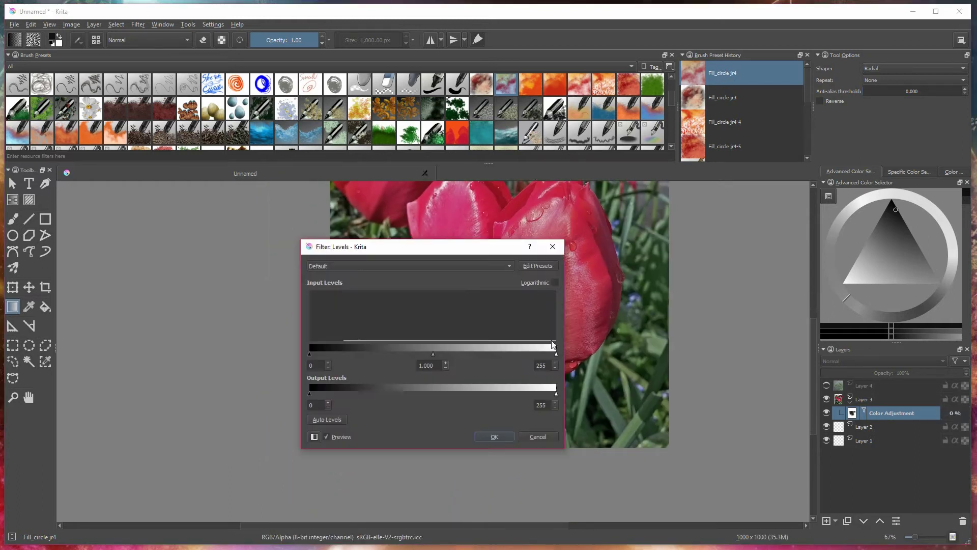
{"action": "left_click_drag", "start_coordinate": [434, 252], "coordinate": [651, 330]}
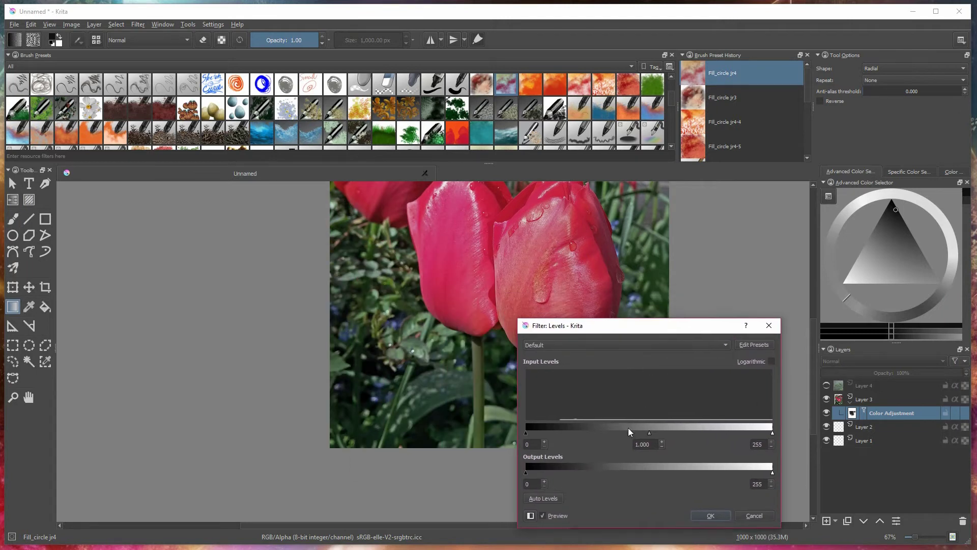
{"action": "left_click_drag", "start_coordinate": [527, 432], "coordinate": [557, 429]}
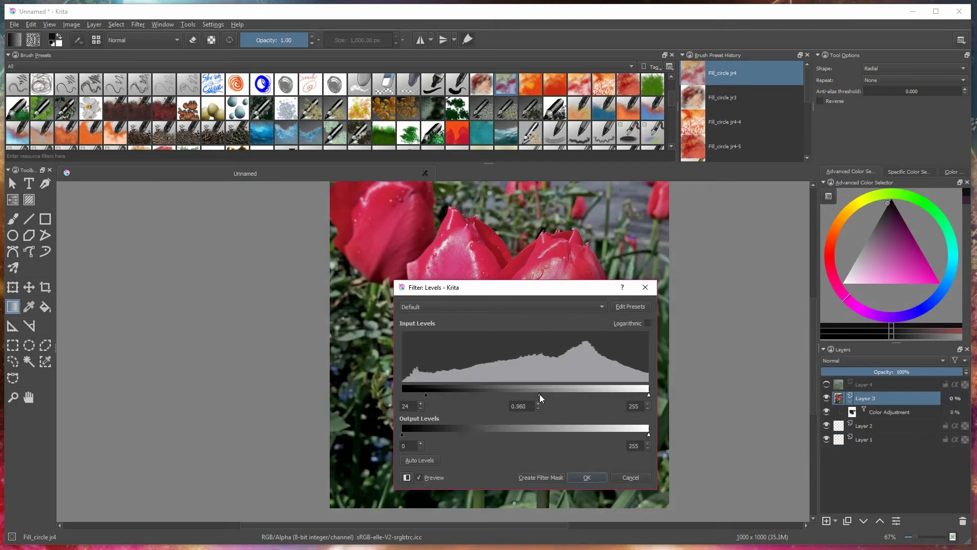
{"action": "left_click_drag", "start_coordinate": [539, 394], "coordinate": [527, 395]}
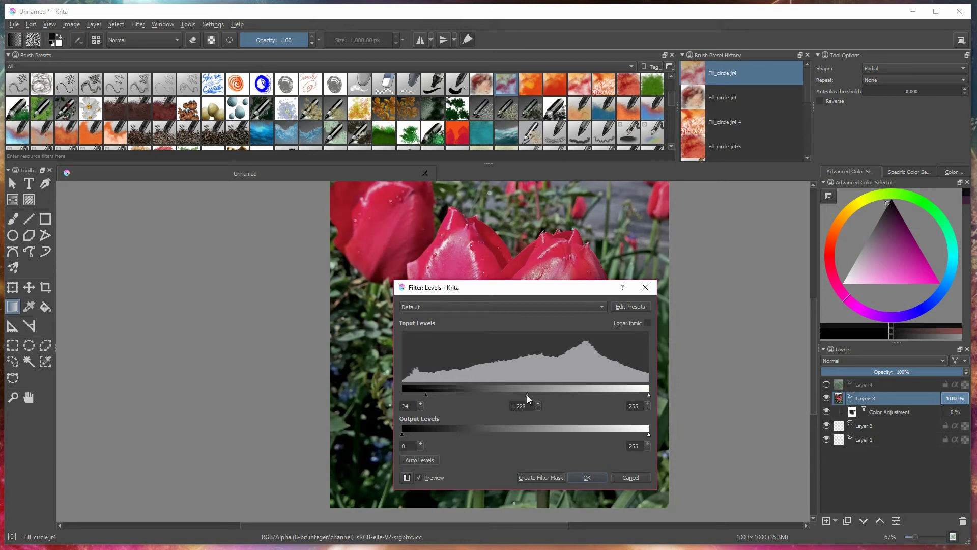
{"action": "left_click_drag", "start_coordinate": [648, 394], "coordinate": [639, 396]}
{"action": "left_click_drag", "start_coordinate": [523, 395], "coordinate": [520, 395]}
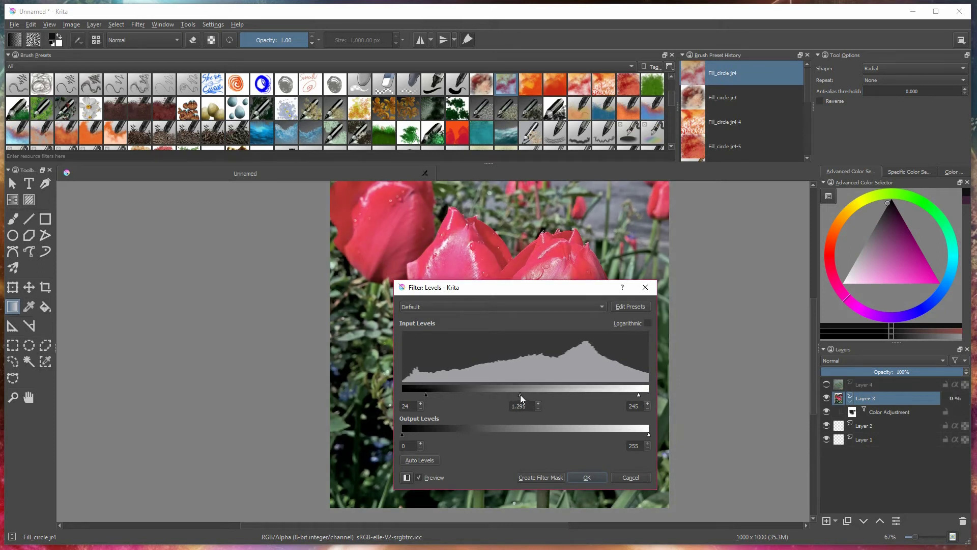
{"action": "left_click_drag", "start_coordinate": [555, 288], "coordinate": [682, 301]}
{"action": "left_click_drag", "start_coordinate": [529, 447], "coordinate": [551, 448]}
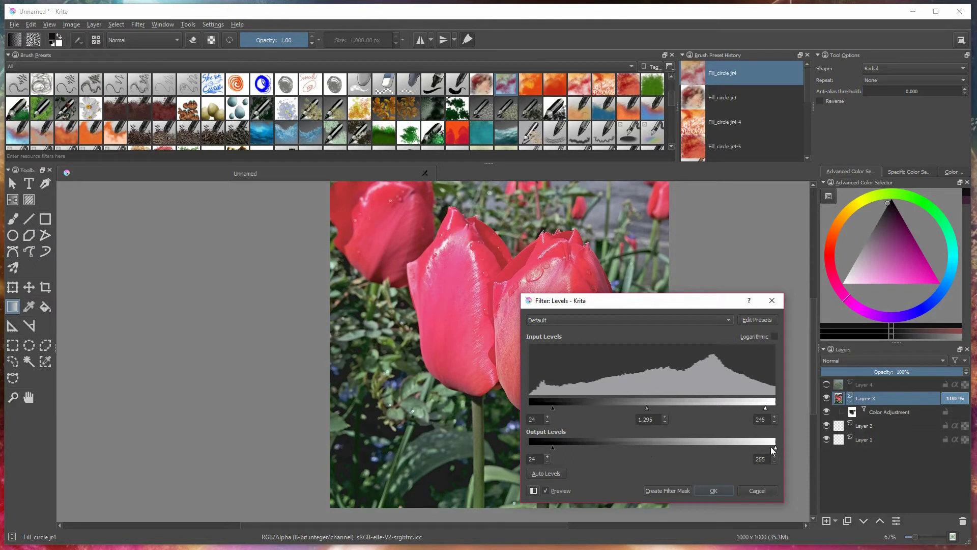
{"action": "left_click_drag", "start_coordinate": [547, 447], "coordinate": [549, 446]}
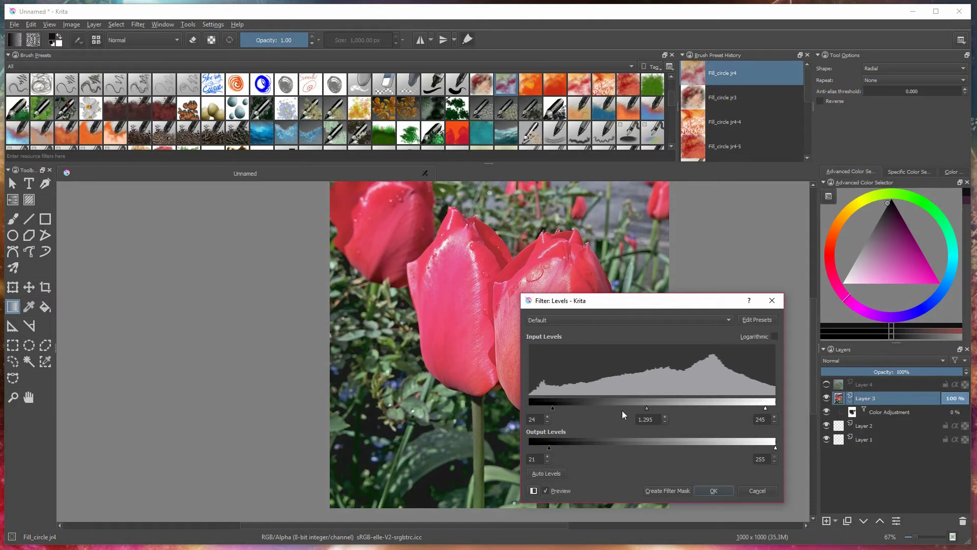
{"action": "left_click", "coordinate": [671, 490]}
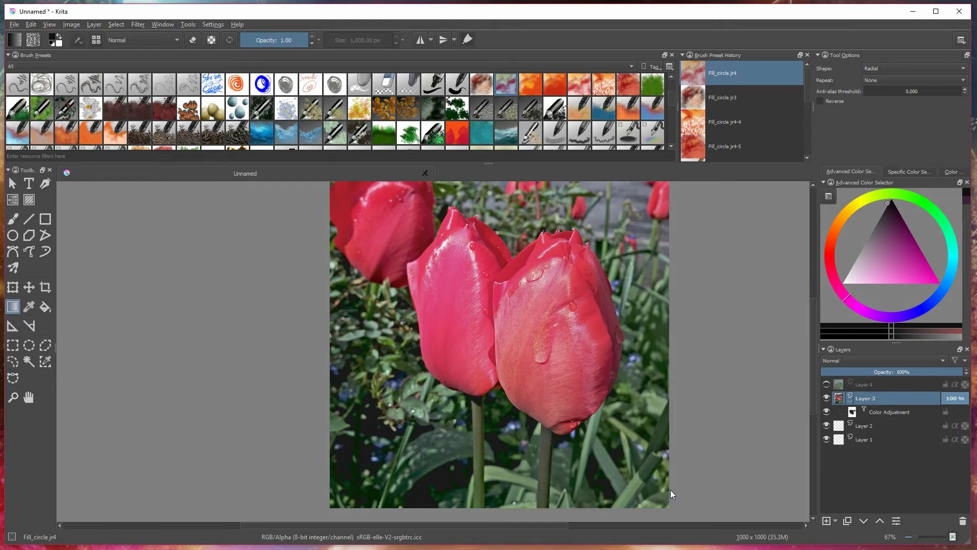
Draw a black gradient into the Levels mask so its brightening fades across the image.
{"action": "left_click", "coordinate": [890, 204]}
{"action": "left_click_drag", "start_coordinate": [385, 430], "coordinate": [283, 456]}
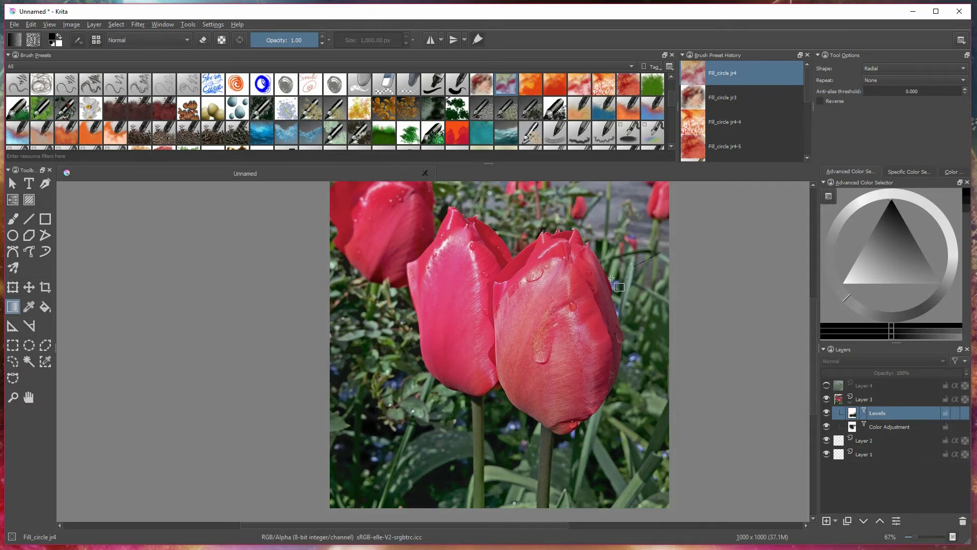
{"action": "left_click_drag", "start_coordinate": [811, 331], "coordinate": [810, 296]}
{"action": "scroll", "coordinate": [634, 313], "scroll_direction": "down", "scroll_amount": 3}
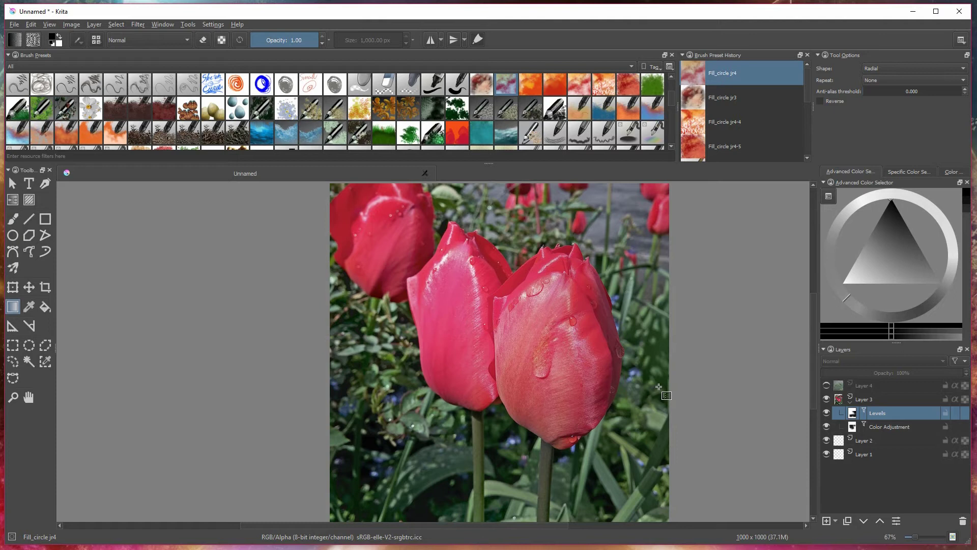
{"action": "left_click_drag", "start_coordinate": [812, 354], "coordinate": [814, 389]}
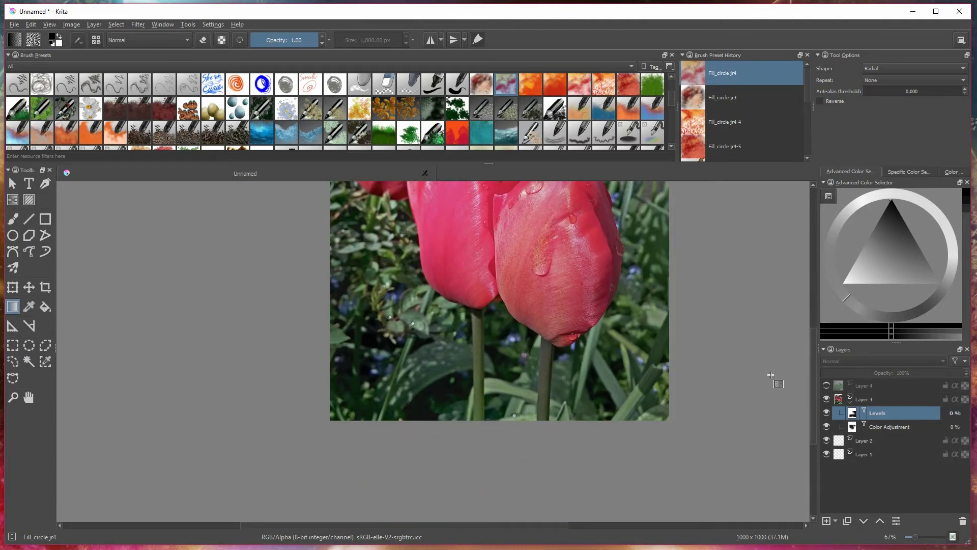
{"action": "scroll", "coordinate": [812, 395], "scroll_direction": "up", "scroll_amount": 3}
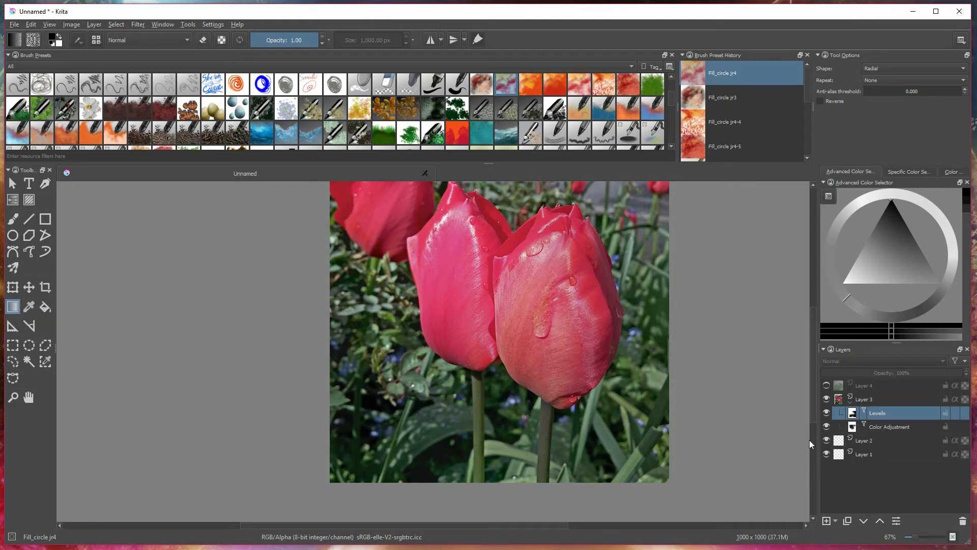
{"action": "scroll", "coordinate": [814, 378], "scroll_direction": "up", "scroll_amount": 2}
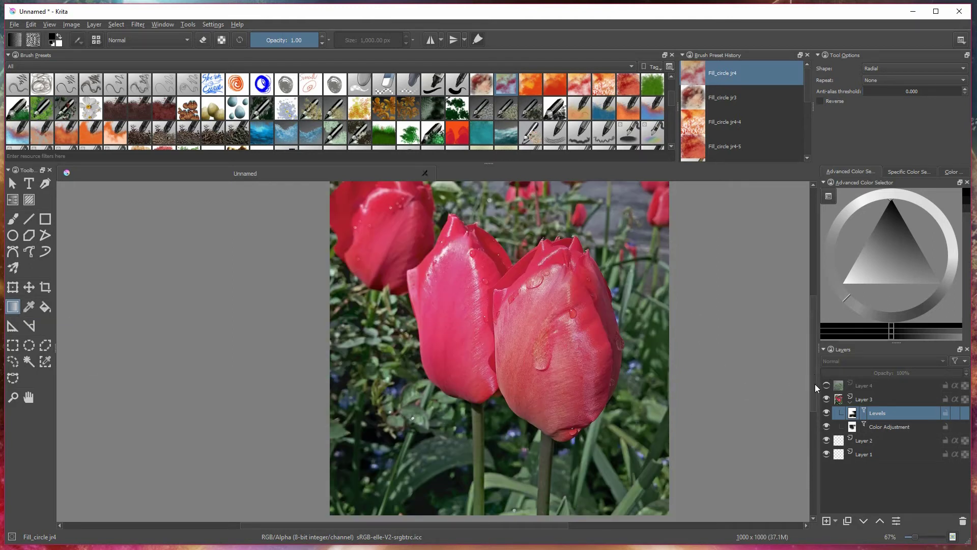
Toggle the Color Adjustment mask off and on to compare, then open the Filter menu.
{"action": "left_click", "coordinate": [826, 426]}
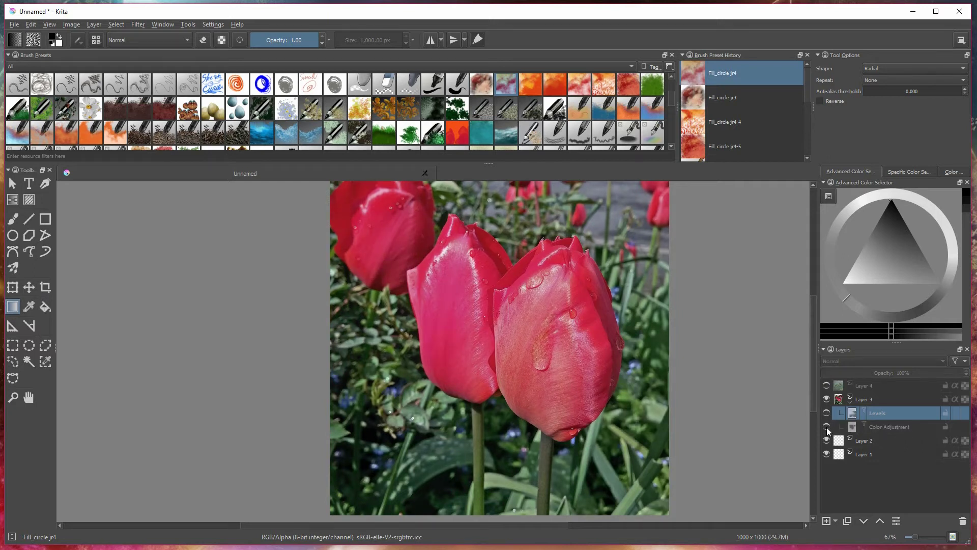
{"action": "left_click", "coordinate": [827, 426]}
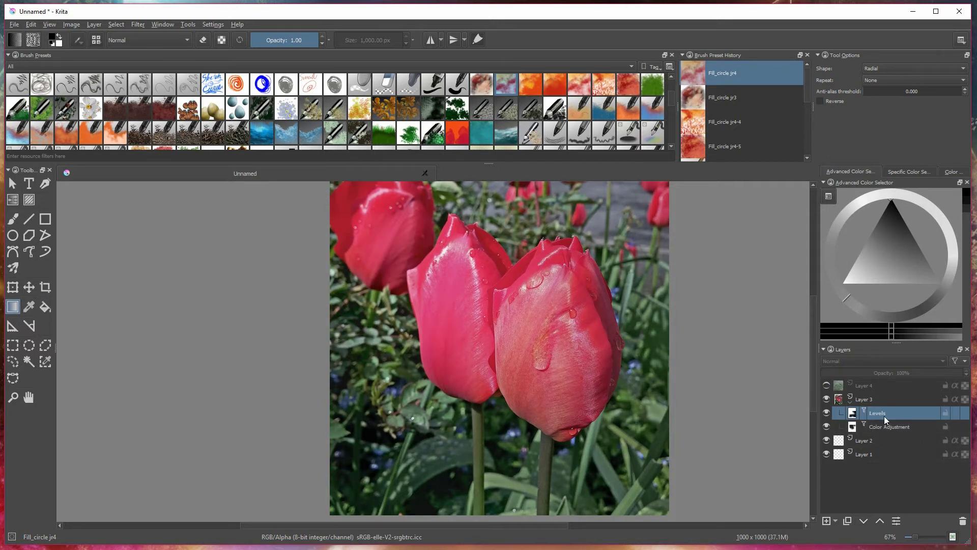
{"action": "left_click", "coordinate": [138, 24]}
{"action": "mouse_move", "coordinate": [204, 60]}
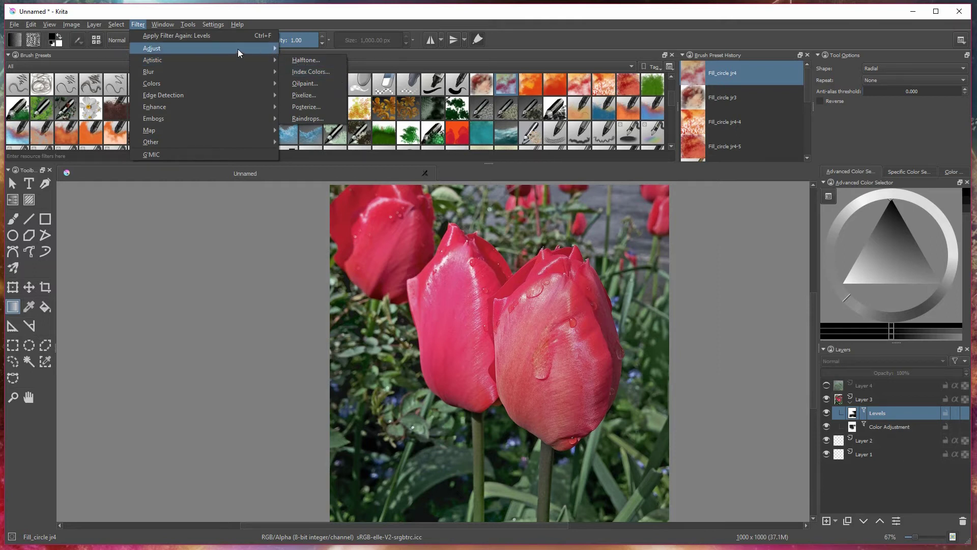
Add a Color Balance mask: Shadows Blue 12, Midtones Green -12/Blue -30, Highlights Blue -45.
{"action": "mouse_move", "coordinate": [237, 49]}
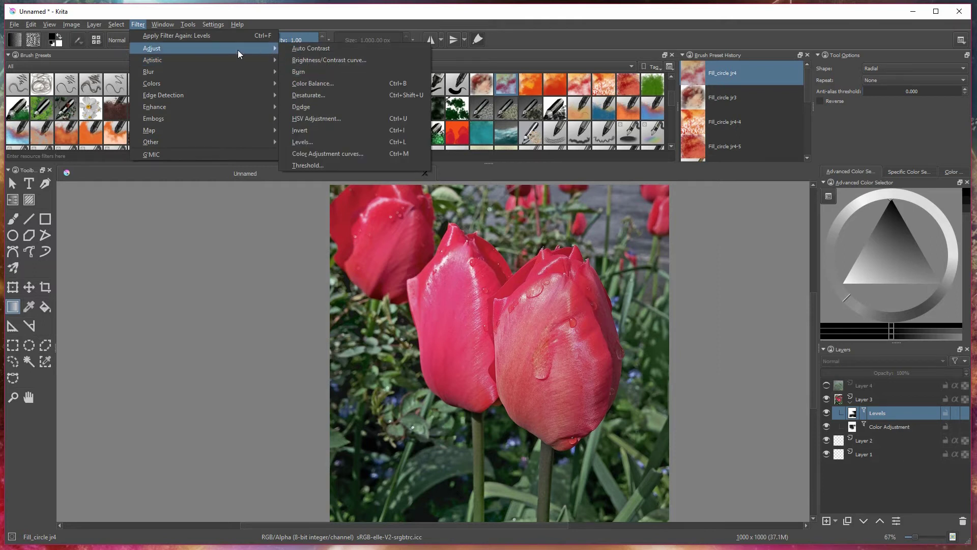
{"action": "left_click", "coordinate": [328, 83]}
{"action": "left_click_drag", "start_coordinate": [610, 241], "coordinate": [259, 256]}
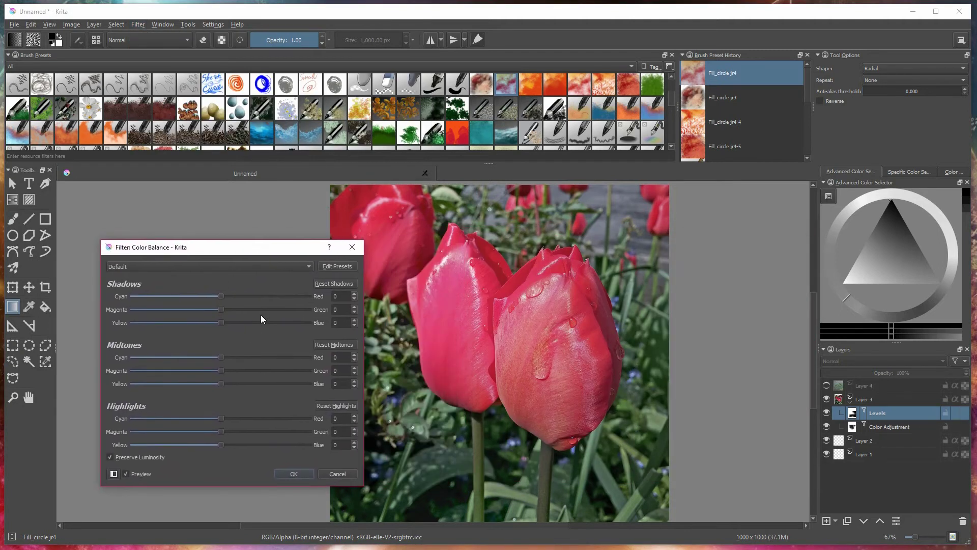
{"action": "left_click_drag", "start_coordinate": [222, 326], "coordinate": [232, 321]}
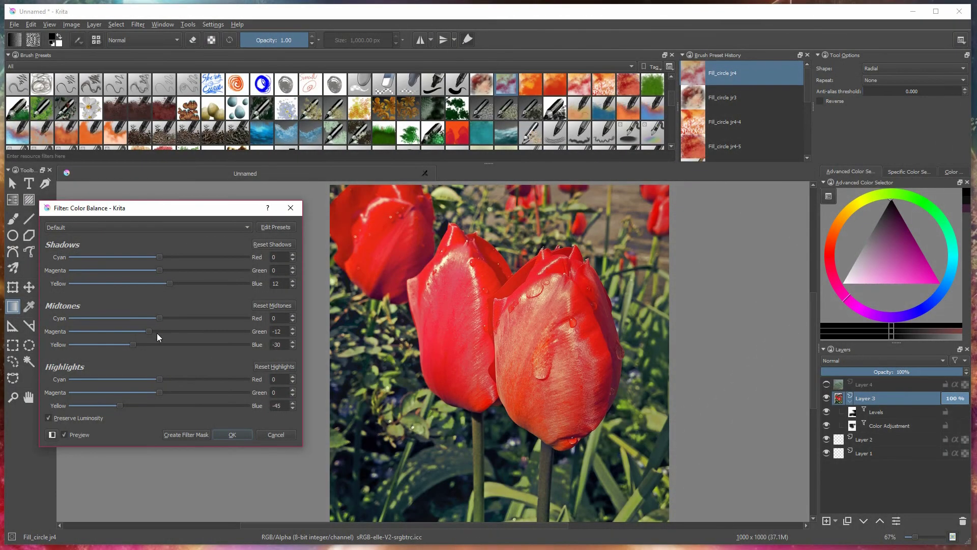
{"action": "left_click", "coordinate": [198, 431]}
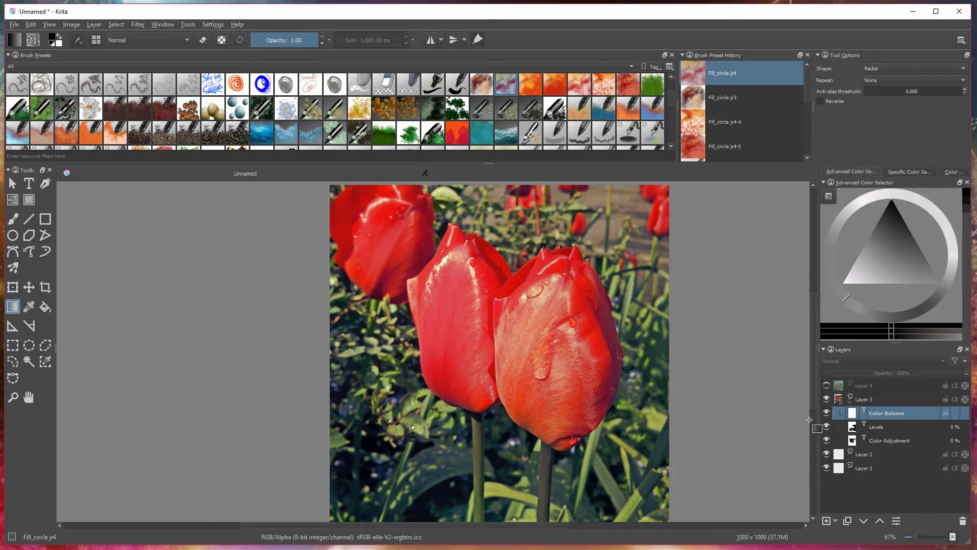
Paint two gradients into the Color Balance mask to soften its warm shift.
{"action": "left_click_drag", "start_coordinate": [402, 268], "coordinate": [496, 328]}
{"action": "left_click_drag", "start_coordinate": [363, 331], "coordinate": [490, 400]}
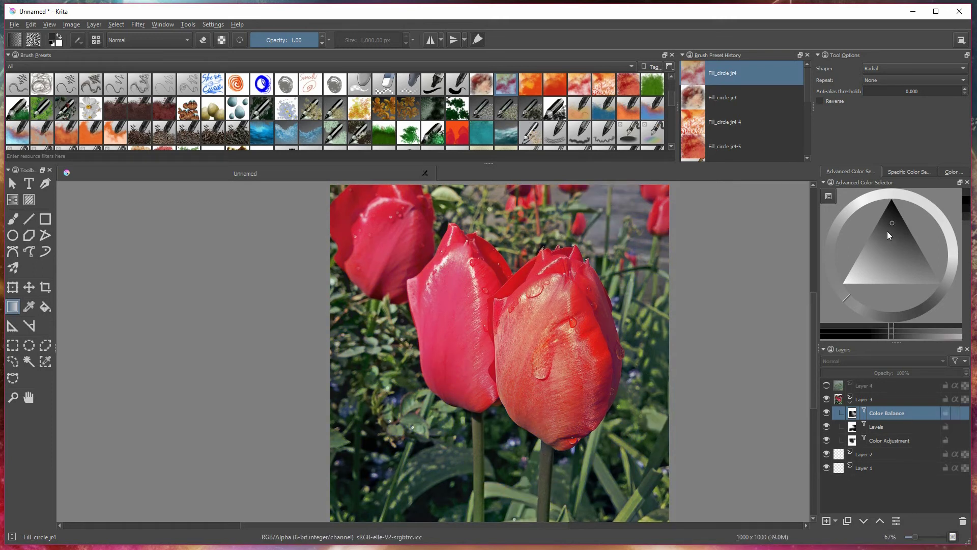
{"action": "key", "text": "x"}
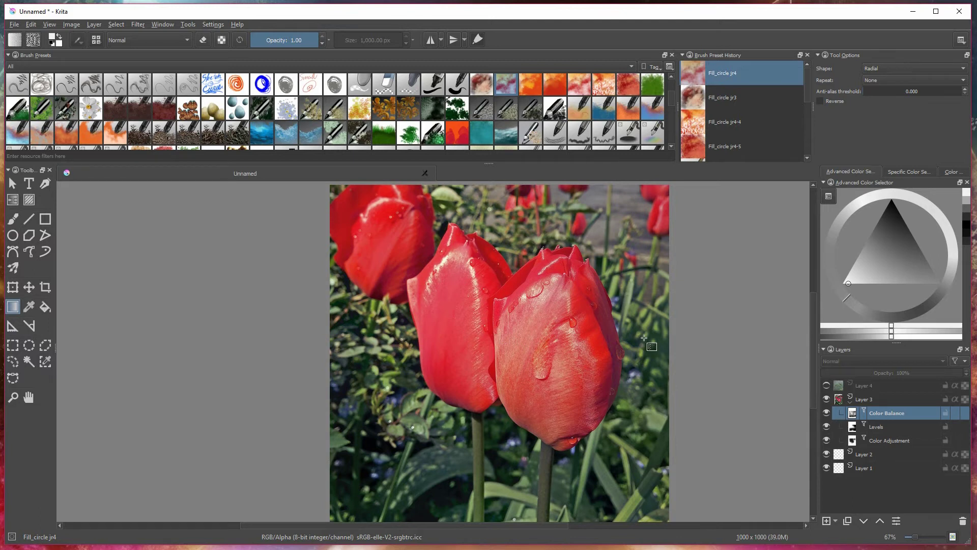
Compare by toggling the Color Balance and Levels masks, reset black, and open the Filter menu.
{"action": "left_click", "coordinate": [825, 413]}
{"action": "left_click", "coordinate": [826, 427]}
{"action": "left_click", "coordinate": [827, 428]}
{"action": "left_click", "coordinate": [826, 413]}
{"action": "left_click", "coordinate": [891, 199]}
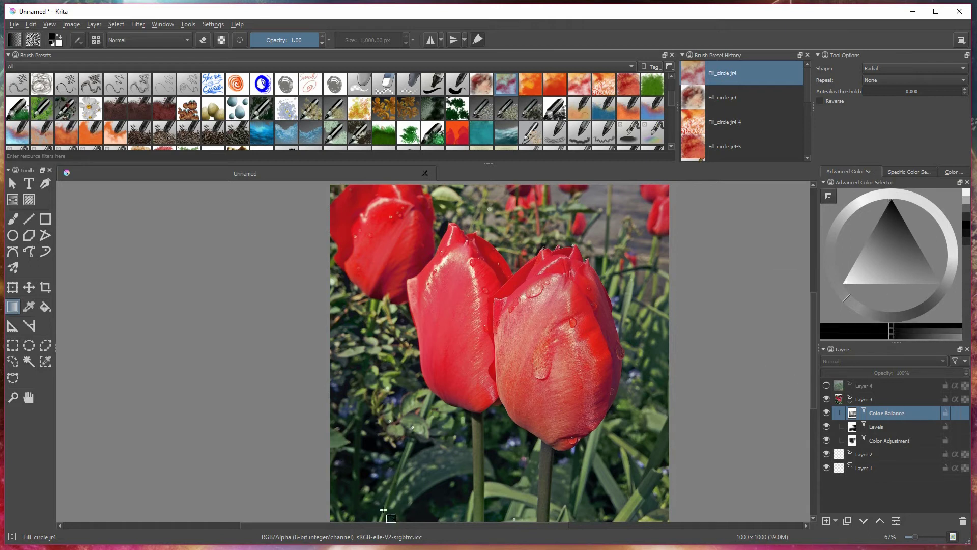
{"action": "mouse_move", "coordinate": [813, 399]}
{"action": "left_mouse_down"}
{"action": "mouse_move", "coordinate": [814, 413]}
{"action": "mouse_move", "coordinate": [800, 417]}
{"action": "mouse_move", "coordinate": [797, 401]}
{"action": "left_mouse_up"}
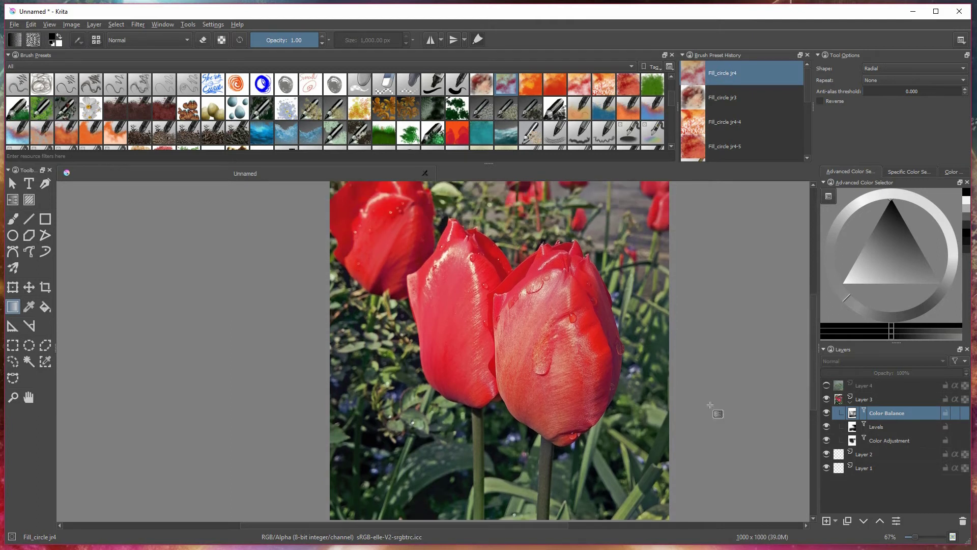
{"action": "left_click", "coordinate": [138, 24]}
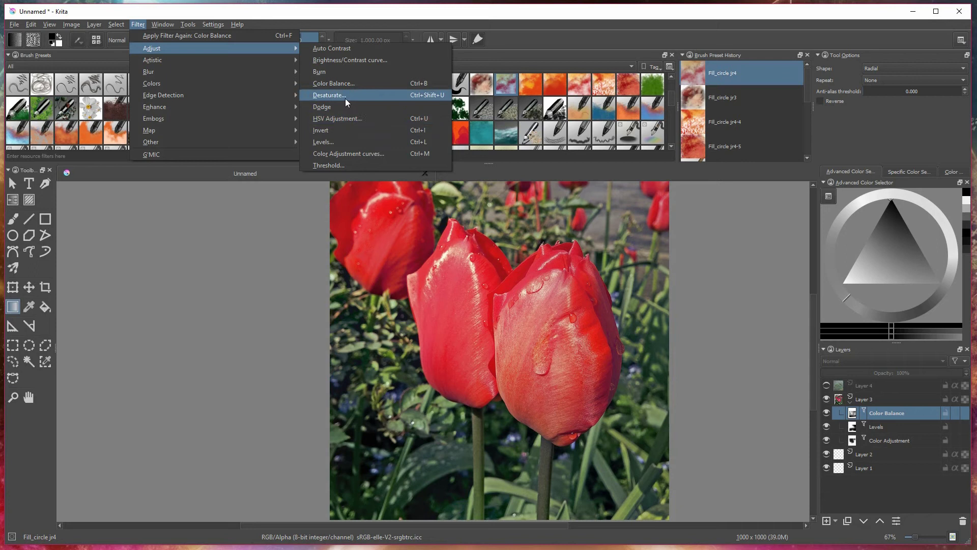
Apply a Gaussian Blur with both radii at 34.32 px as a filter mask on Layer 3.
{"action": "mouse_move", "coordinate": [290, 59]}
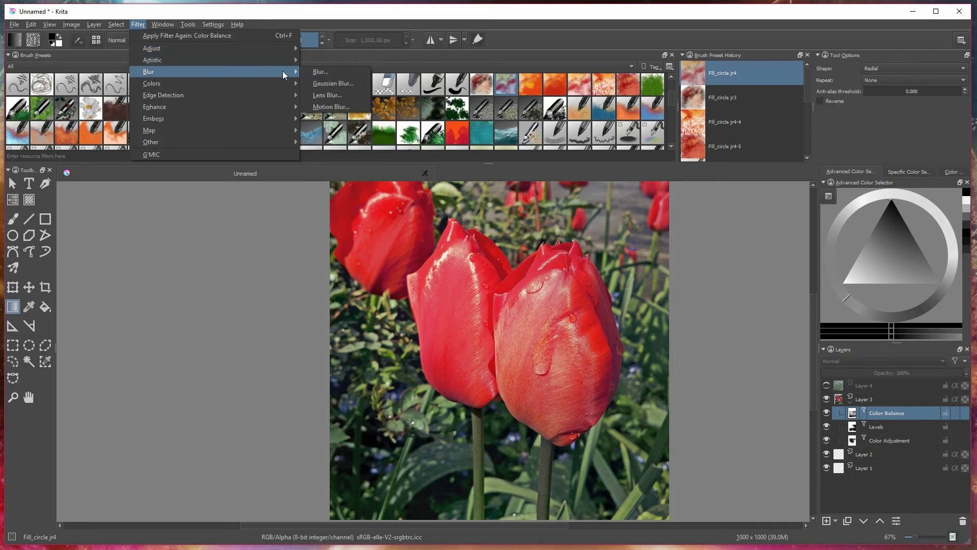
{"action": "left_click", "coordinate": [321, 82]}
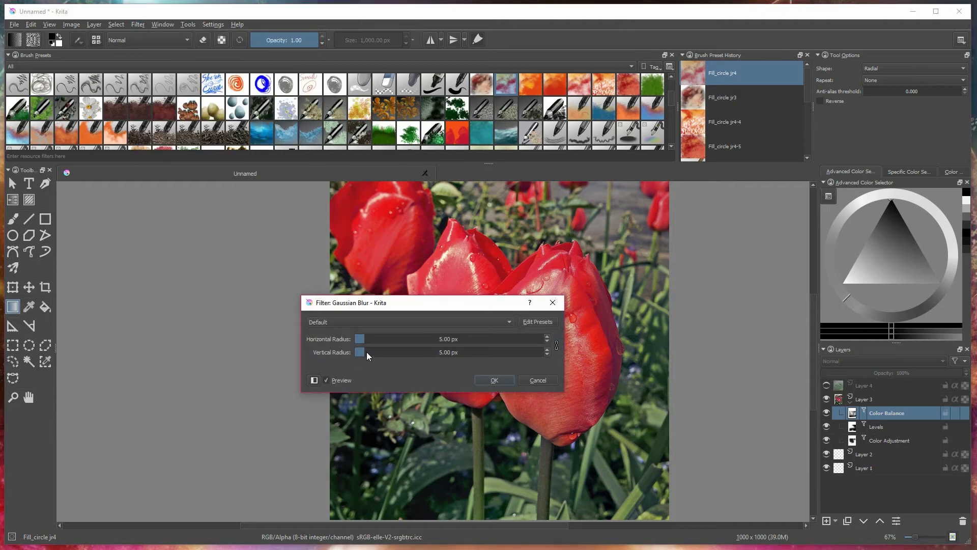
{"action": "left_click_drag", "start_coordinate": [411, 310], "coordinate": [254, 313]}
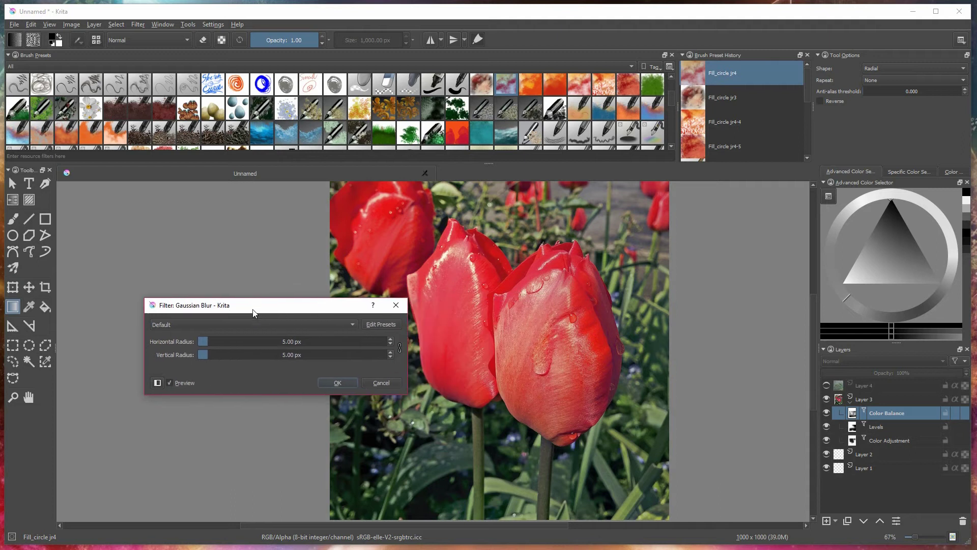
{"action": "left_click_drag", "start_coordinate": [216, 349], "coordinate": [195, 372]}
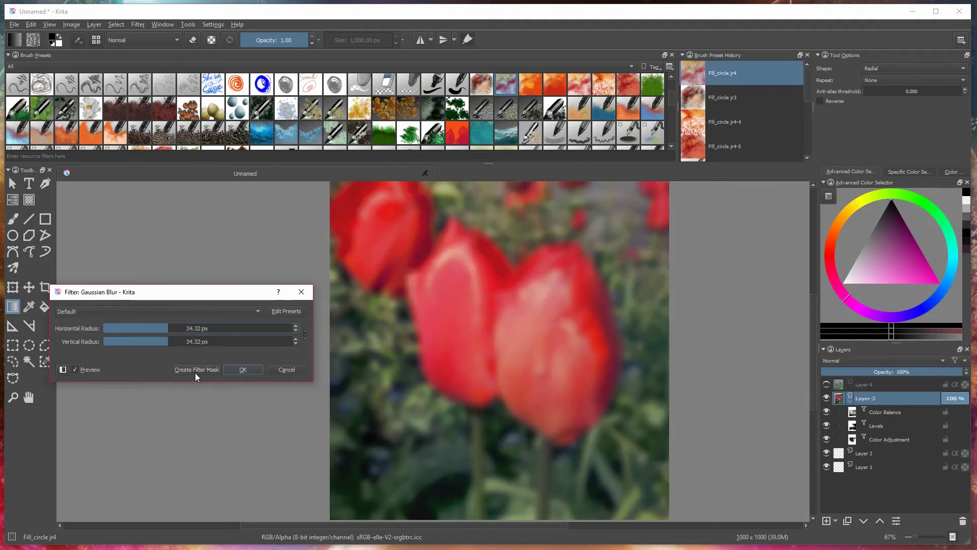
{"action": "left_click", "coordinate": [196, 370]}
Paint a radial gradient into the blur mask so the central tulips stay sharp, then compare with masks hidden.
{"action": "left_click_drag", "start_coordinate": [496, 266], "coordinate": [305, 342]}
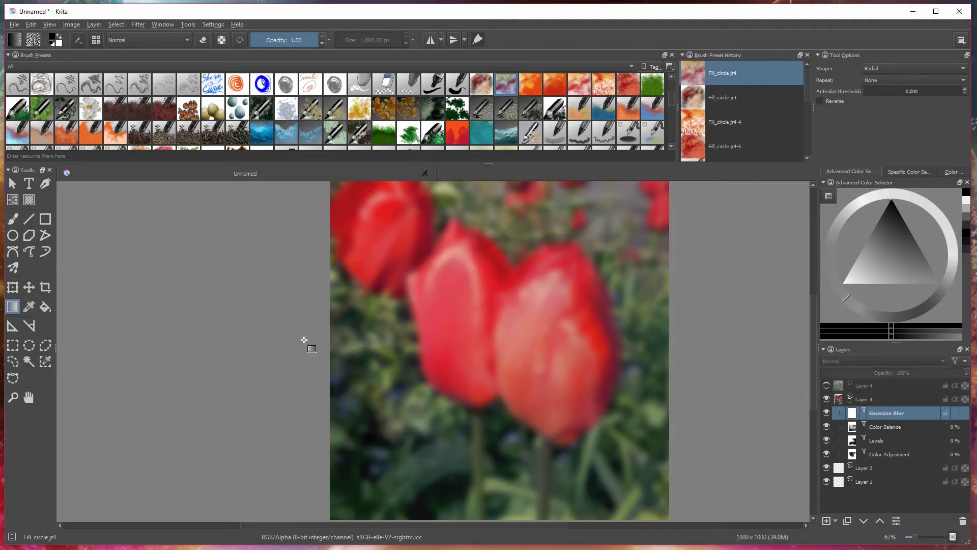
{"action": "scroll", "coordinate": [615, 443], "scroll_direction": "up", "scroll_amount": 1}
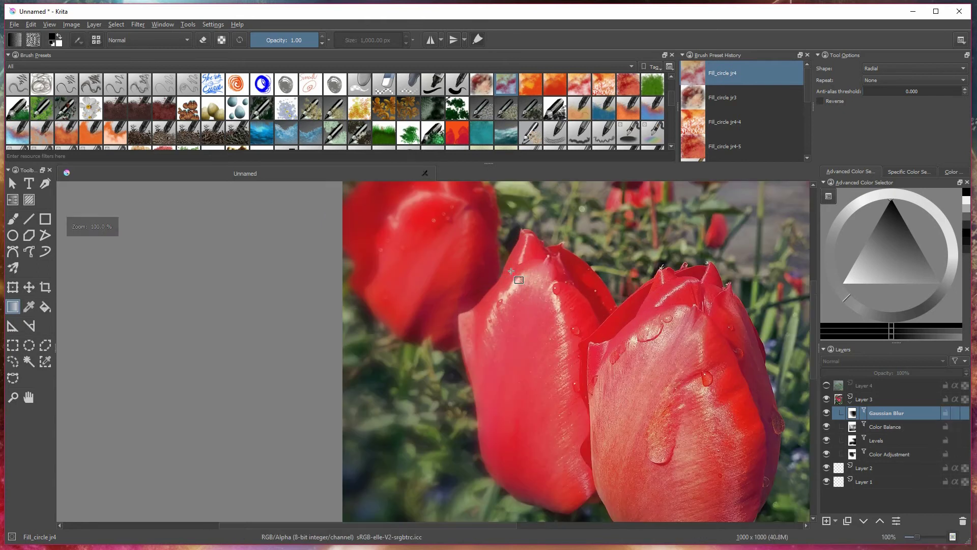
{"action": "scroll", "coordinate": [258, 283], "scroll_direction": "right", "scroll_amount": 3}
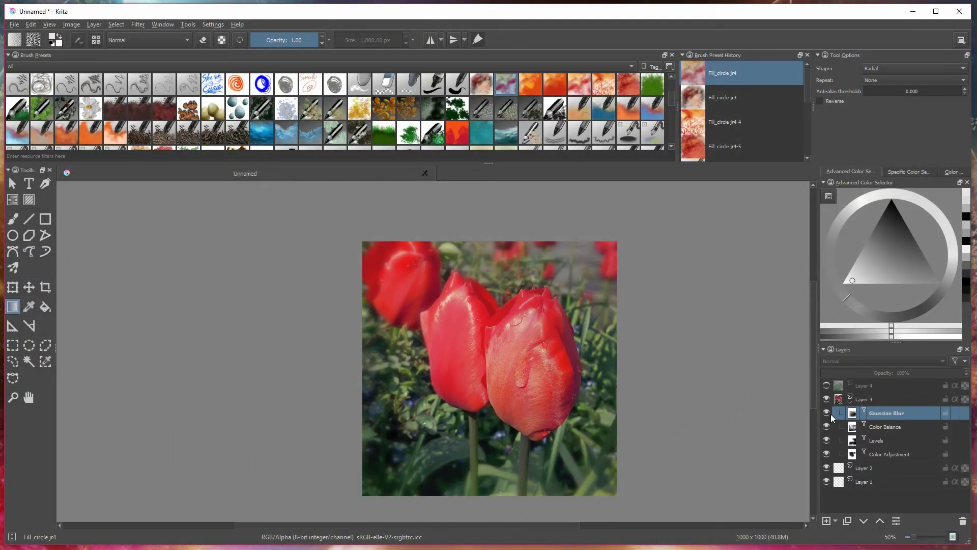
{"action": "mouse_move", "coordinate": [831, 414]}
{"action": "left_mouse_down"}
{"action": "mouse_move", "coordinate": [827, 454]}
{"action": "mouse_move", "coordinate": [826, 412]}
{"action": "left_mouse_up"}
{"action": "scroll", "coordinate": [528, 347], "scroll_direction": "up", "scroll_amount": 2}
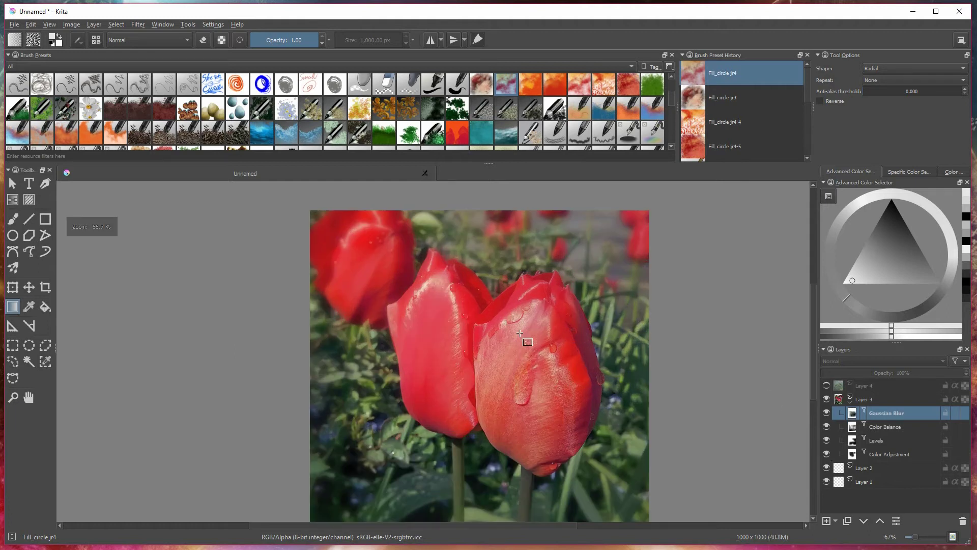
Set an HSV Adjustment to Hue/Saturation/Value mode, colorized with hue 80, saturation 23, value -42.
{"action": "left_click", "coordinate": [168, 28]}
{"action": "mouse_move", "coordinate": [138, 25]}
{"action": "mouse_move", "coordinate": [152, 60]}
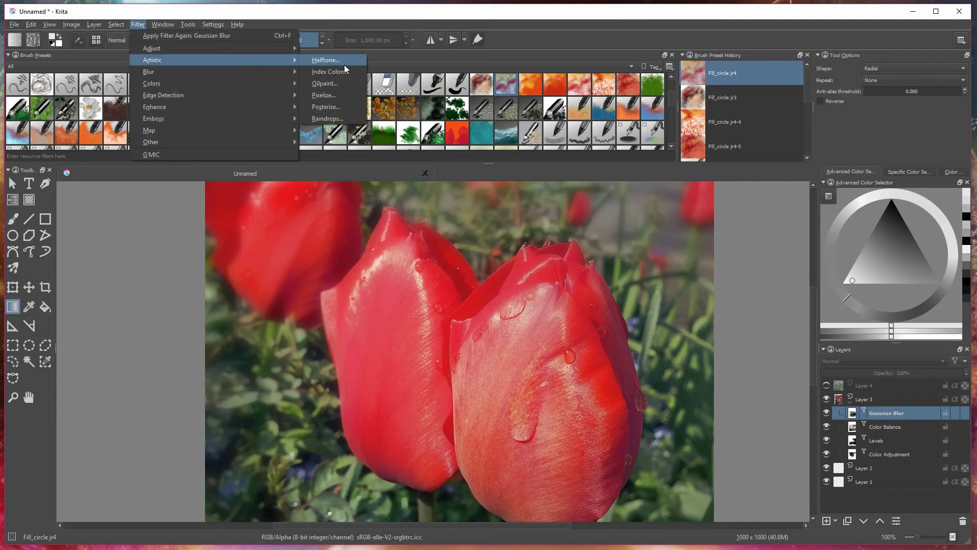
{"action": "mouse_move", "coordinate": [234, 48]}
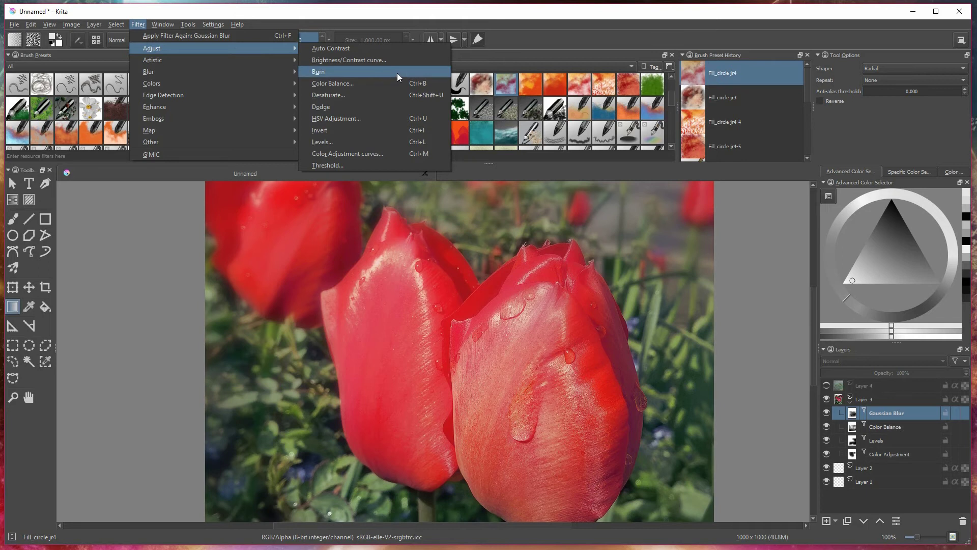
{"action": "left_click", "coordinate": [336, 118]}
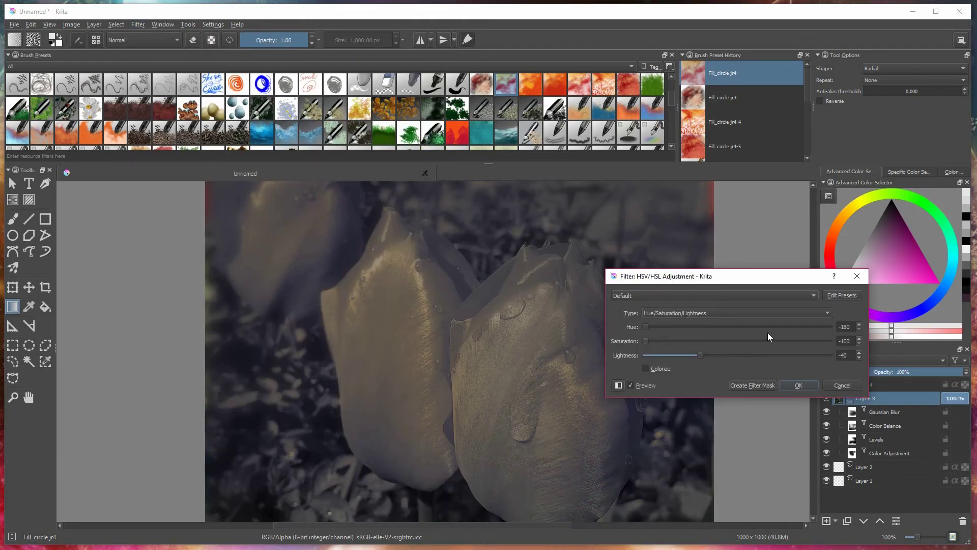
{"action": "left_click_drag", "start_coordinate": [703, 356], "coordinate": [706, 358]}
{"action": "left_click", "coordinate": [707, 313]}
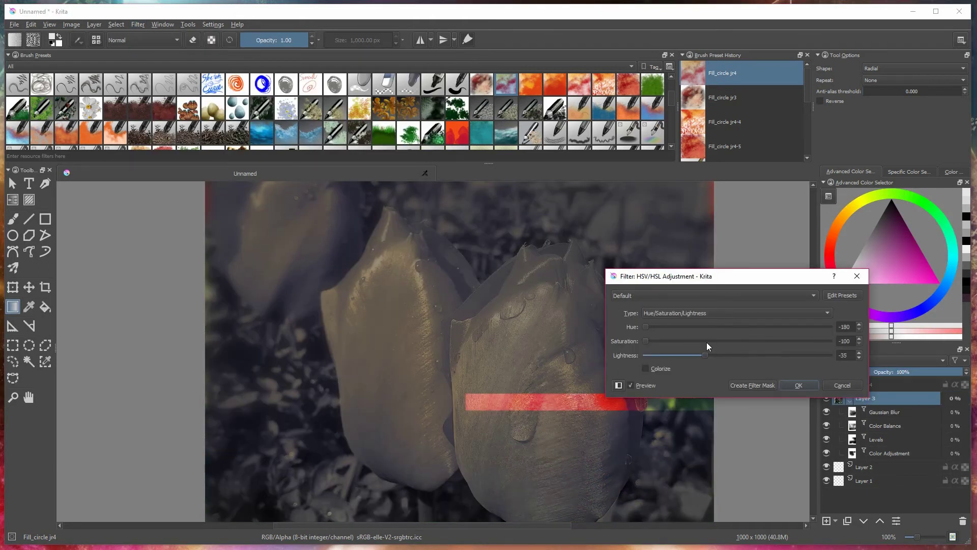
{"action": "left_click", "coordinate": [704, 323]}
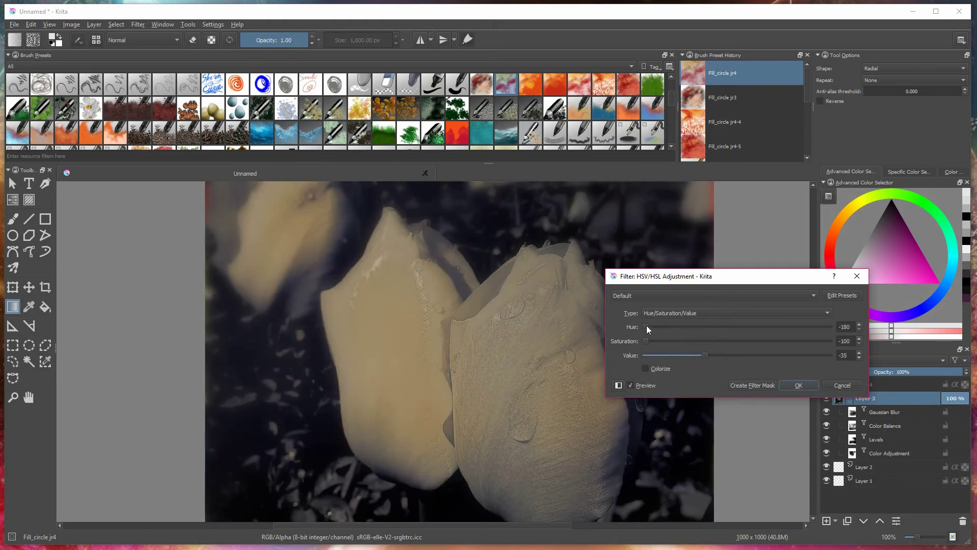
{"action": "mouse_move", "coordinate": [697, 356]}
{"action": "left_mouse_down"}
{"action": "mouse_move", "coordinate": [683, 356]}
{"action": "mouse_move", "coordinate": [692, 356]}
{"action": "left_mouse_up"}
{"action": "left_click", "coordinate": [676, 368]}
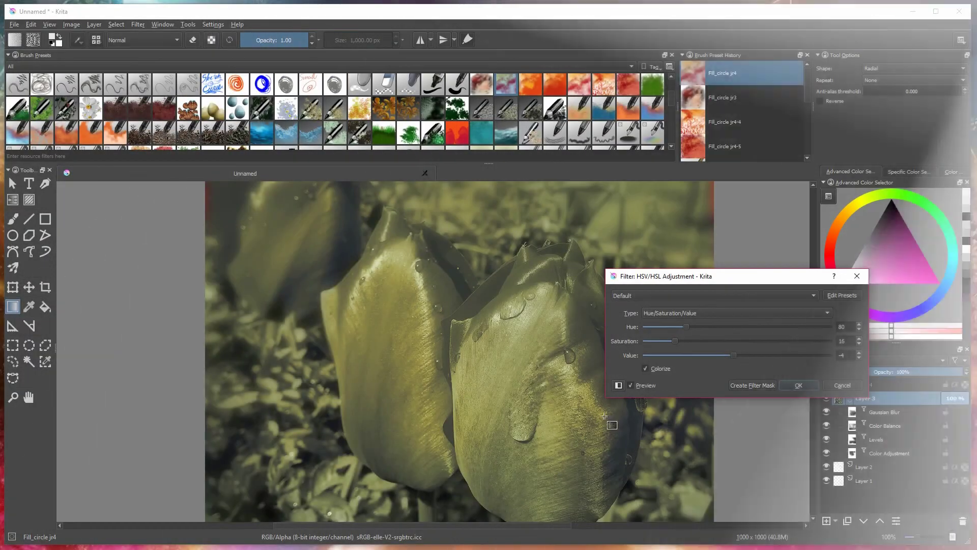
{"action": "left_click_drag", "start_coordinate": [676, 341], "coordinate": [686, 341]}
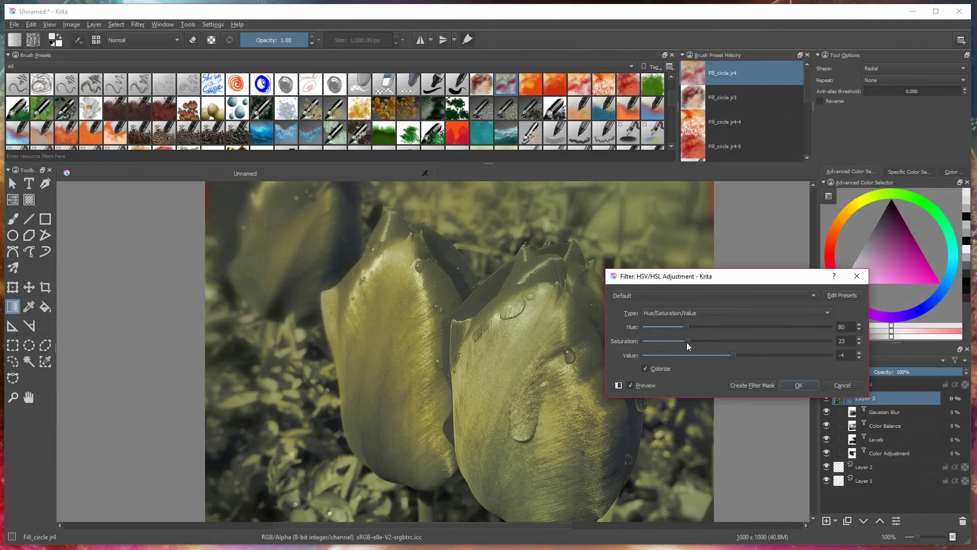
{"action": "left_click", "coordinate": [699, 355]}
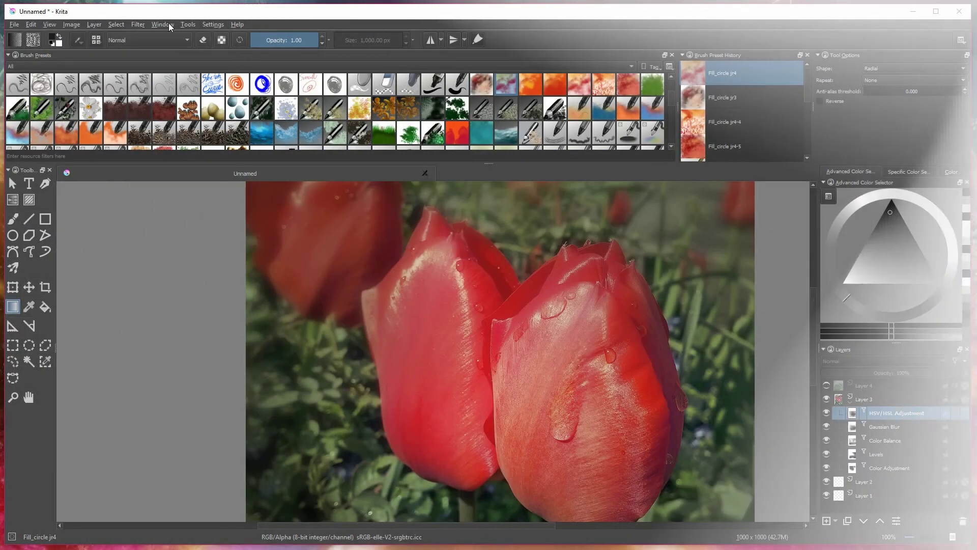
Apply Filter > Adjust > Desaturate with the Lightness method as a filter mask on Layer 3.
{"action": "left_click", "coordinate": [169, 23]}
{"action": "mouse_move", "coordinate": [138, 26]}
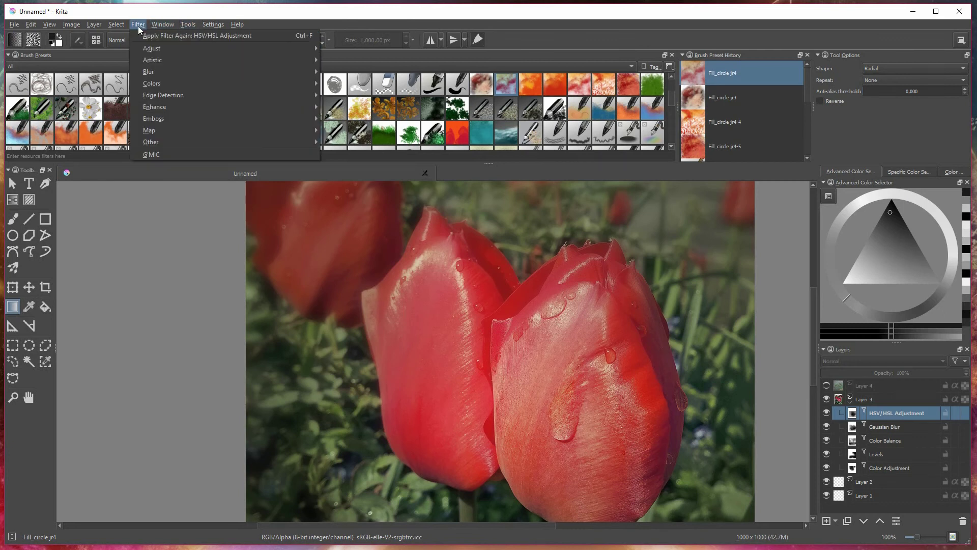
{"action": "mouse_move", "coordinate": [162, 48]}
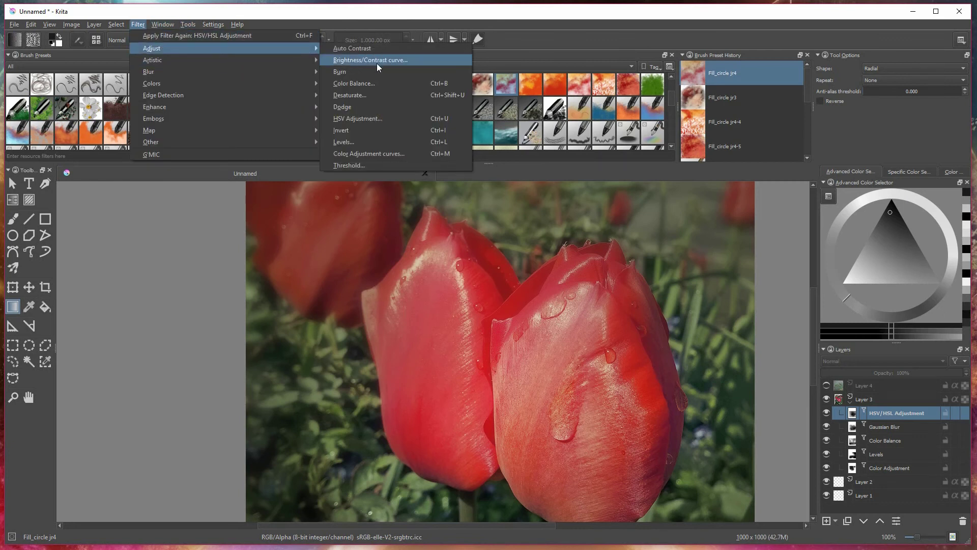
{"action": "left_click", "coordinate": [358, 96]}
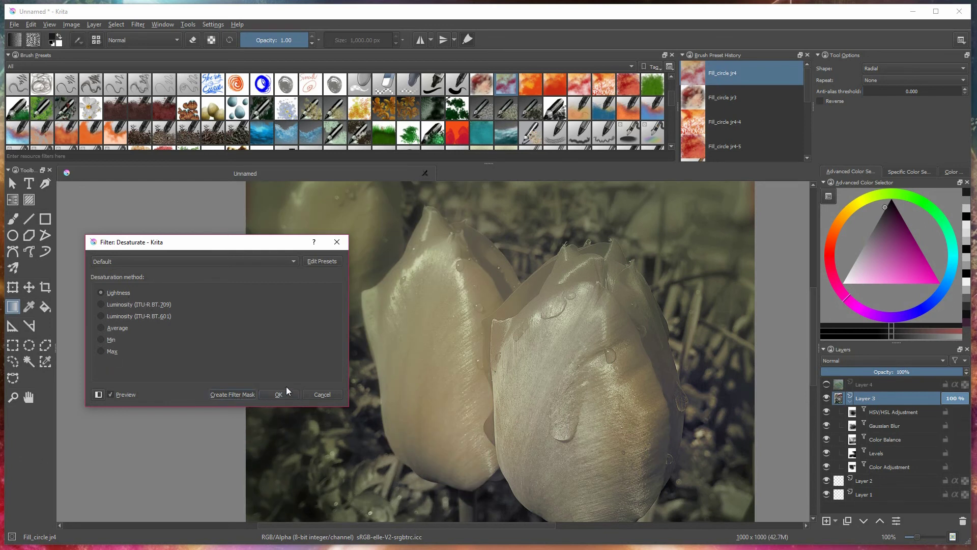
{"action": "key", "text": "Return"}
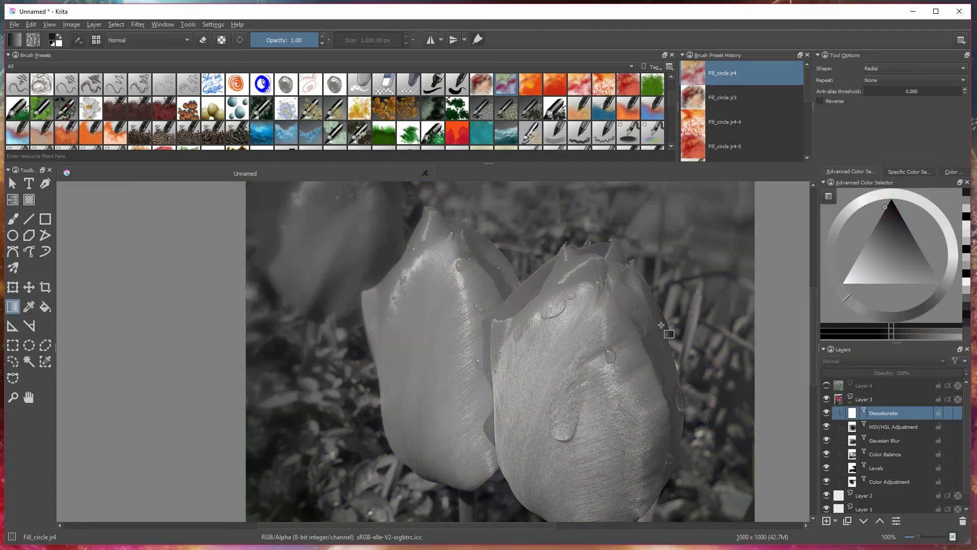
Paint with a light grey on the mask to restore the red around the right tulip.
{"action": "left_click", "coordinate": [895, 209]}
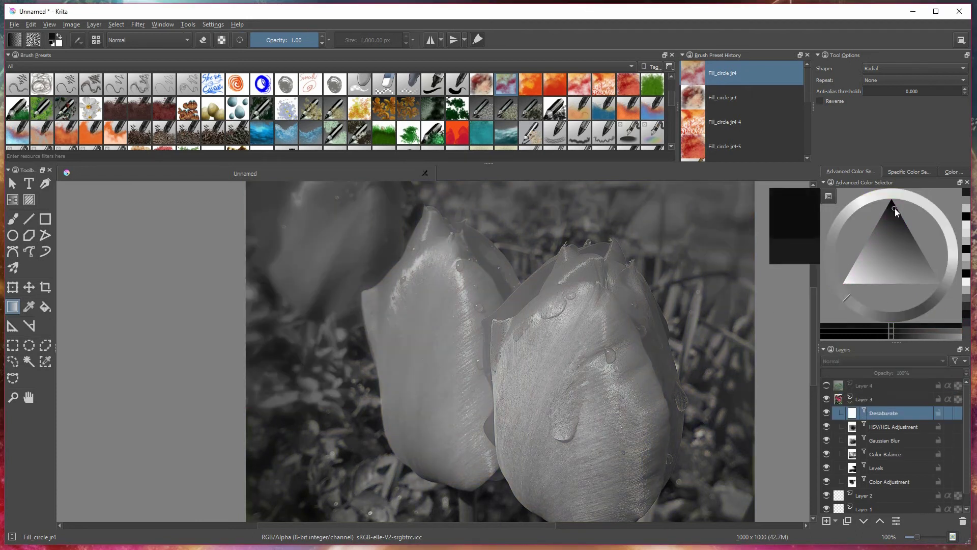
{"action": "left_click_drag", "start_coordinate": [894, 209], "coordinate": [888, 225]}
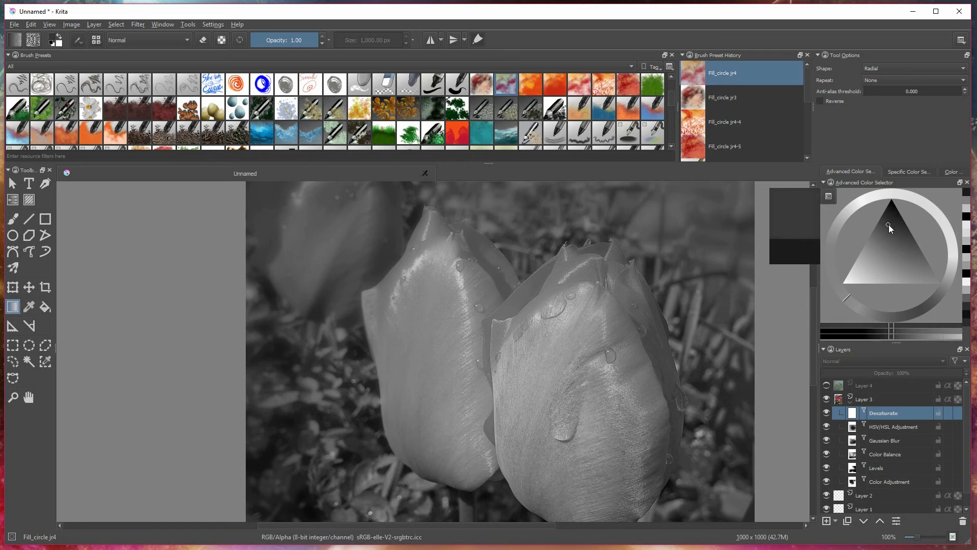
{"action": "left_click_drag", "start_coordinate": [565, 357], "coordinate": [448, 414]}
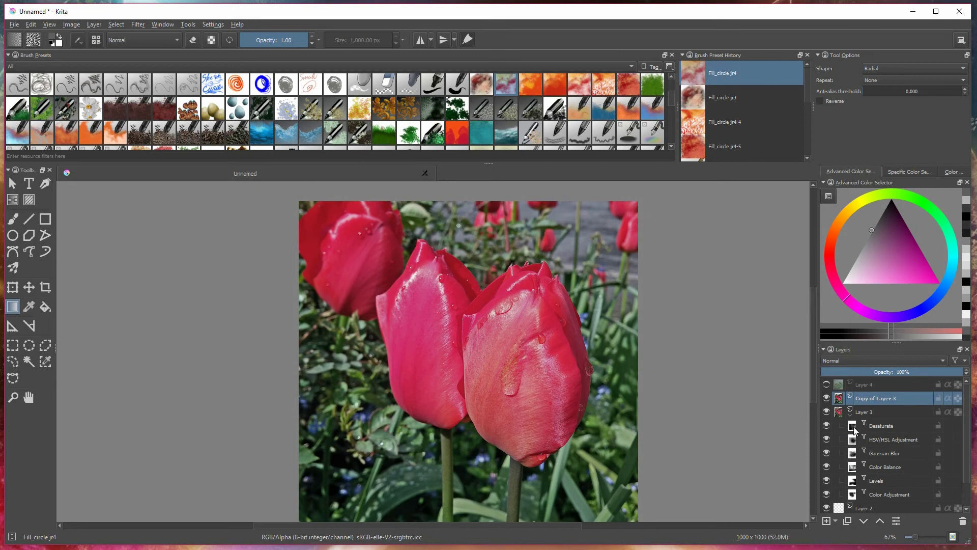
Lower Copy of Layer 3's opacity to 32%.
{"action": "left_click_drag", "start_coordinate": [918, 371], "coordinate": [866, 372]}
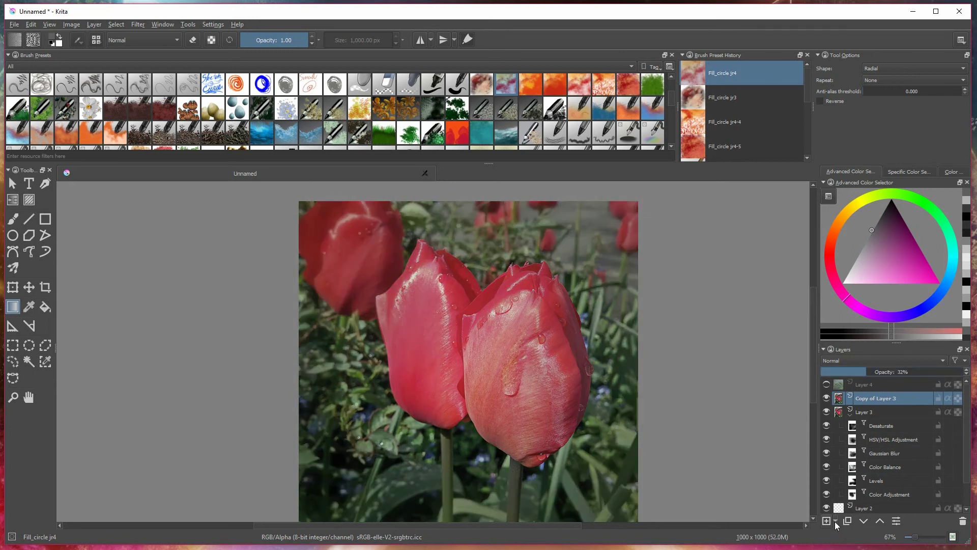
{"action": "left_click", "coordinate": [835, 522]}
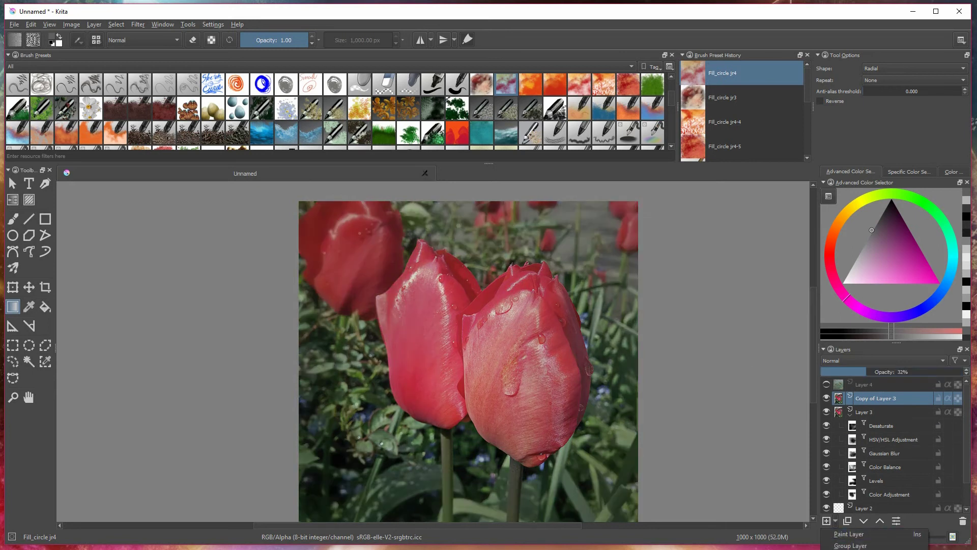
{"action": "key", "text": "Escape"}
{"action": "left_click_drag", "start_coordinate": [971, 545], "coordinate": [972, 457]}
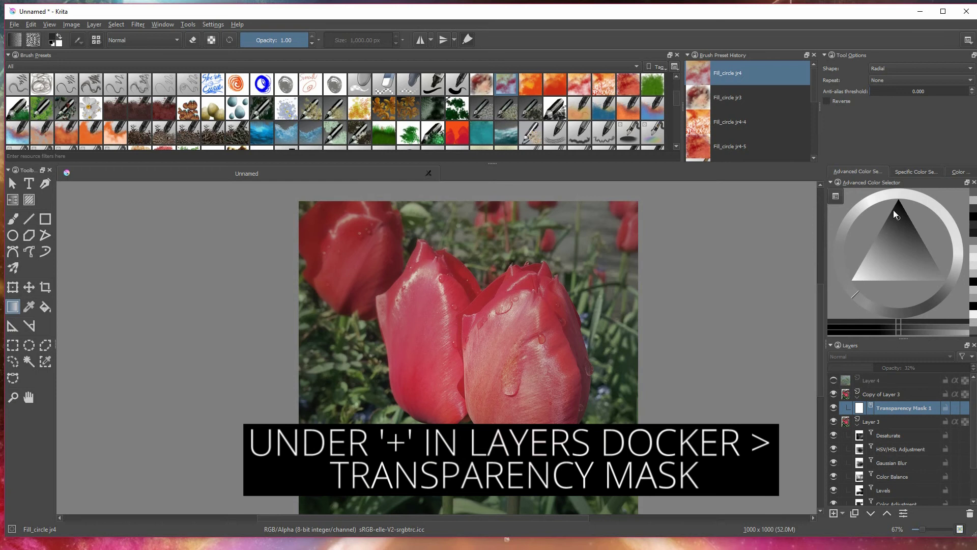
Restore Copy of Layer 3 to full opacity and fade its edges with a radial gradient on Transparency Mask 1.
{"action": "key", "text": "Page_Up"}
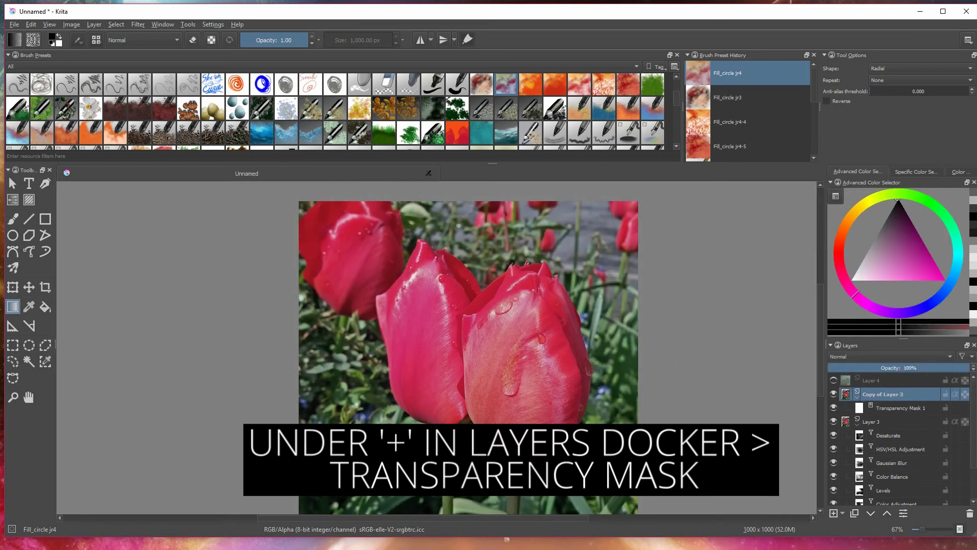
{"action": "key", "text": "Page_Down"}
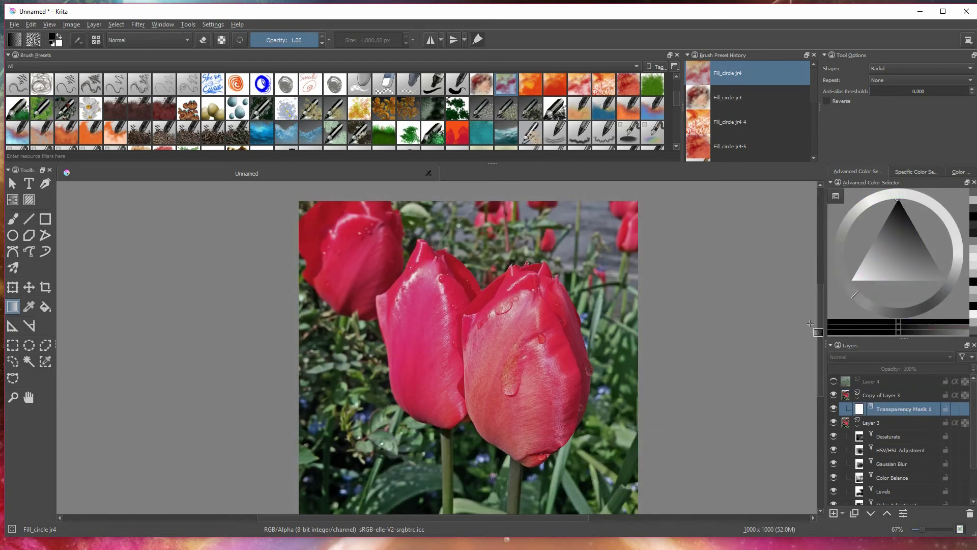
{"action": "left_click_drag", "start_coordinate": [637, 297], "coordinate": [611, 358]}
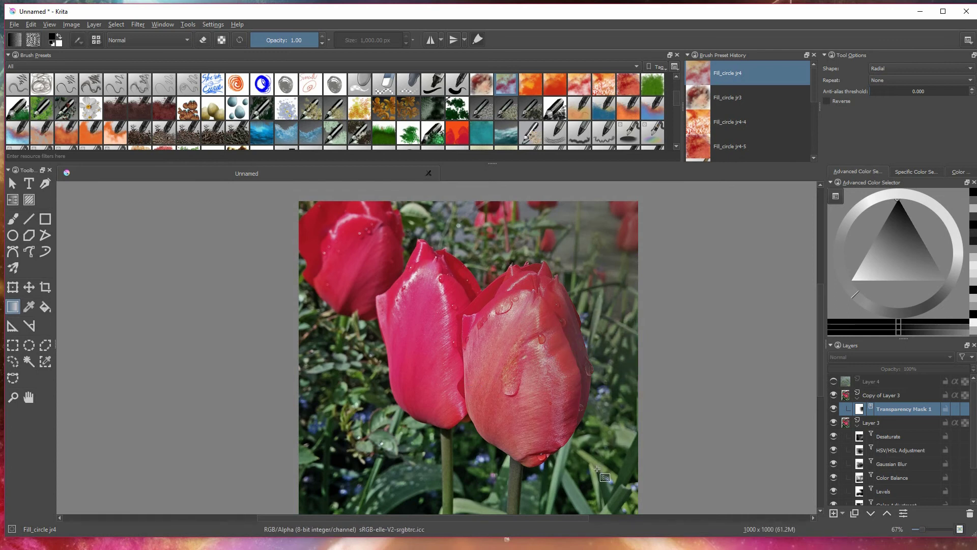
{"action": "left_click_drag", "start_coordinate": [597, 468], "coordinate": [591, 298]}
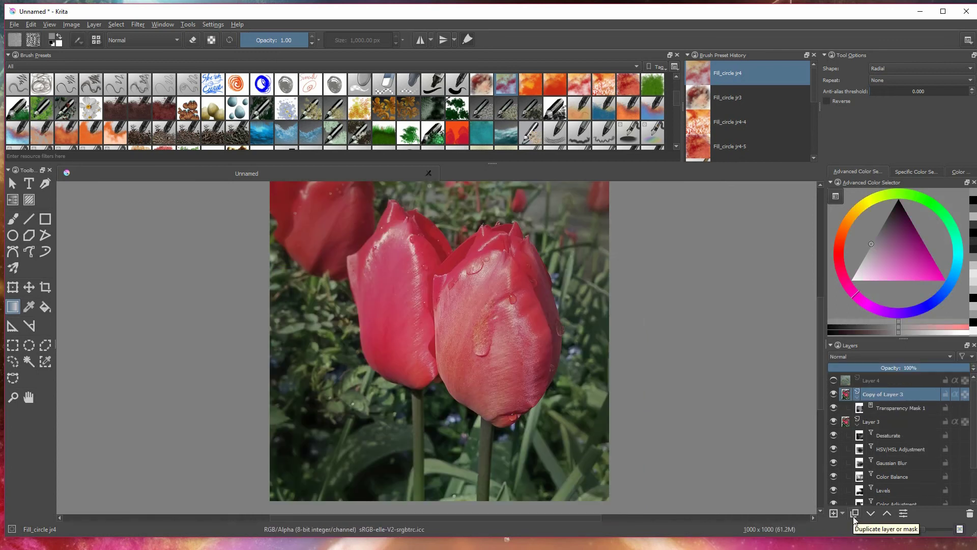
Duplicate Copy of Layer 3 and delete the Transparency Mask from the new top copy.
{"action": "left_click", "coordinate": [854, 514]}
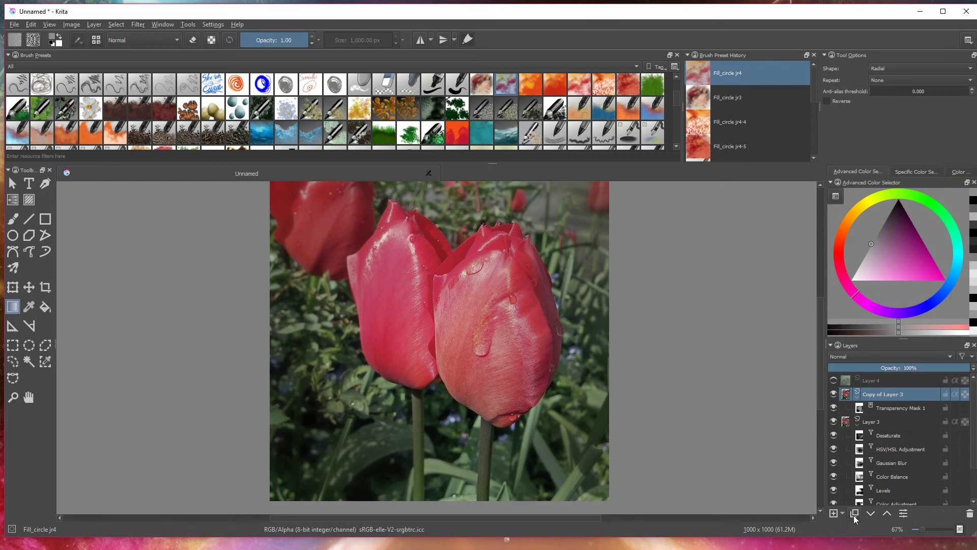
{"action": "left_click", "coordinate": [859, 397]}
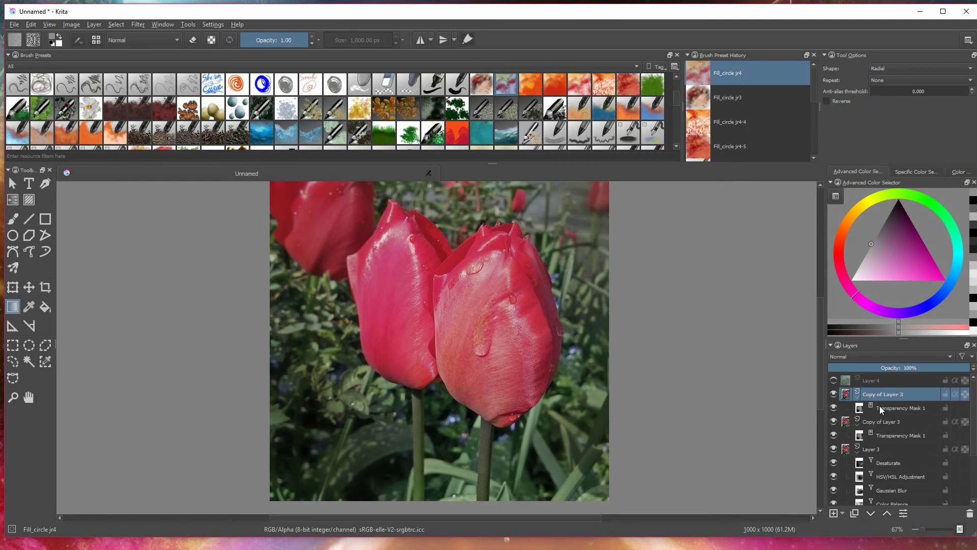
{"action": "left_click", "coordinate": [879, 405]}
{"action": "left_click", "coordinate": [970, 513]}
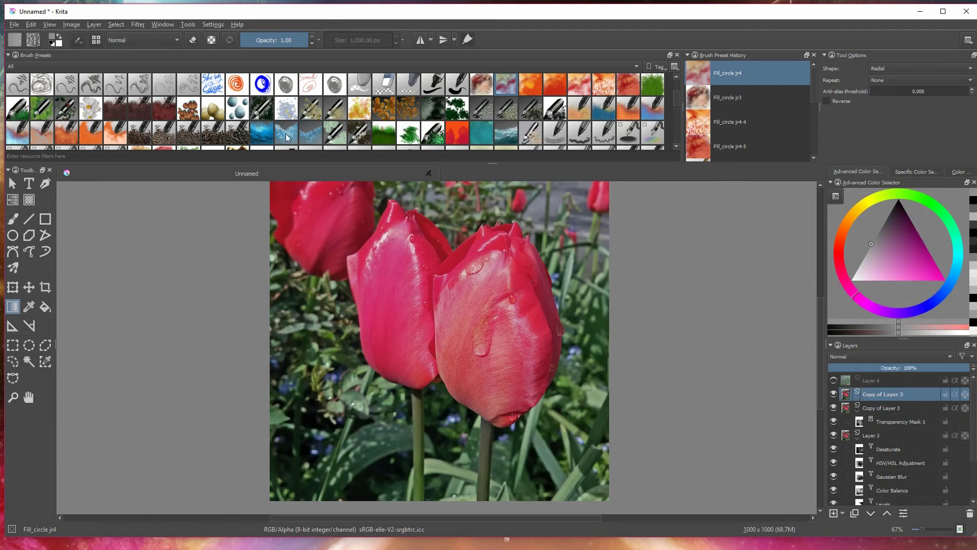
{"action": "left_click", "coordinate": [138, 24]}
{"action": "mouse_move", "coordinate": [156, 63]}
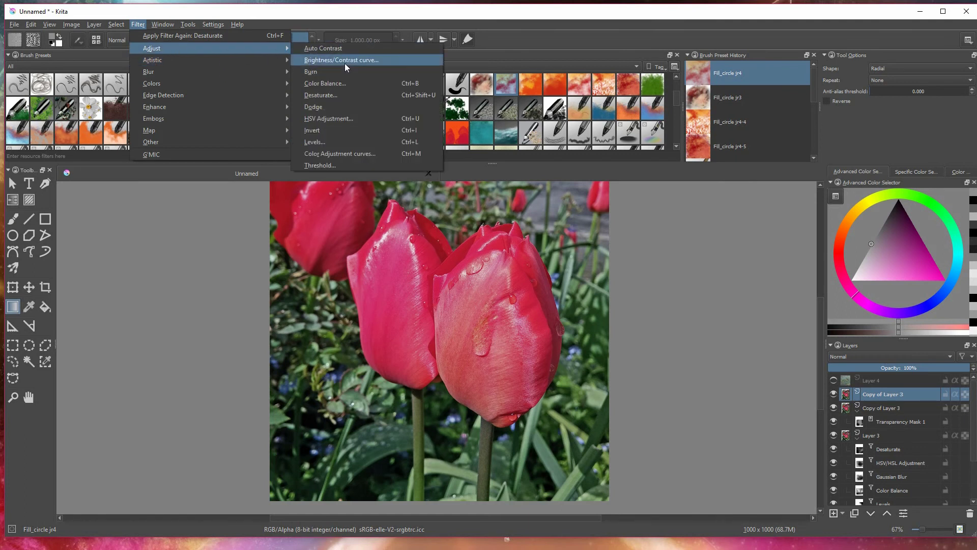
Darken the top copy with a Brightness/Contrast curve pulled below the diagonal.
{"action": "left_click", "coordinate": [344, 61]}
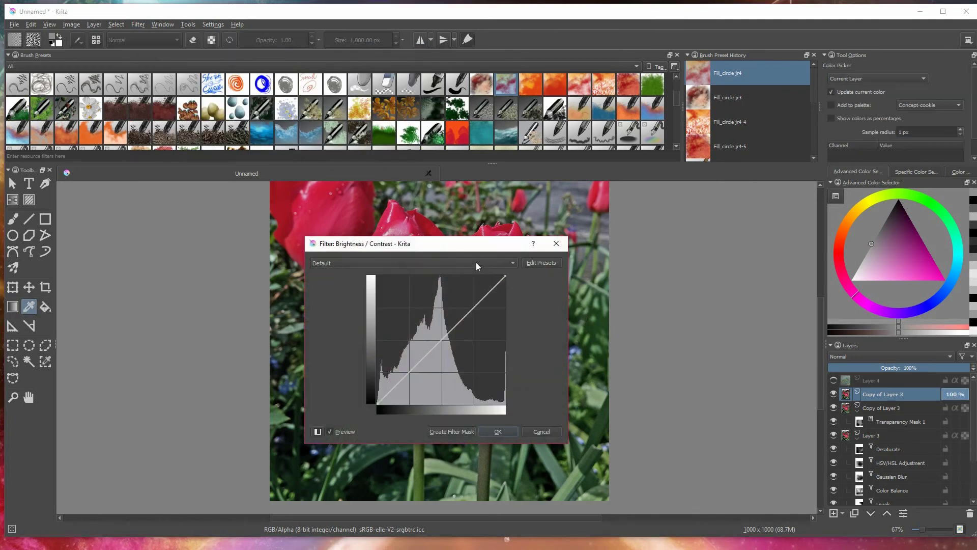
{"action": "left_click_drag", "start_coordinate": [502, 256], "coordinate": [725, 276]}
{"action": "mouse_move", "coordinate": [636, 403]}
{"action": "left_mouse_down"}
{"action": "mouse_move", "coordinate": [621, 408]}
{"action": "mouse_move", "coordinate": [631, 415]}
{"action": "left_mouse_up"}
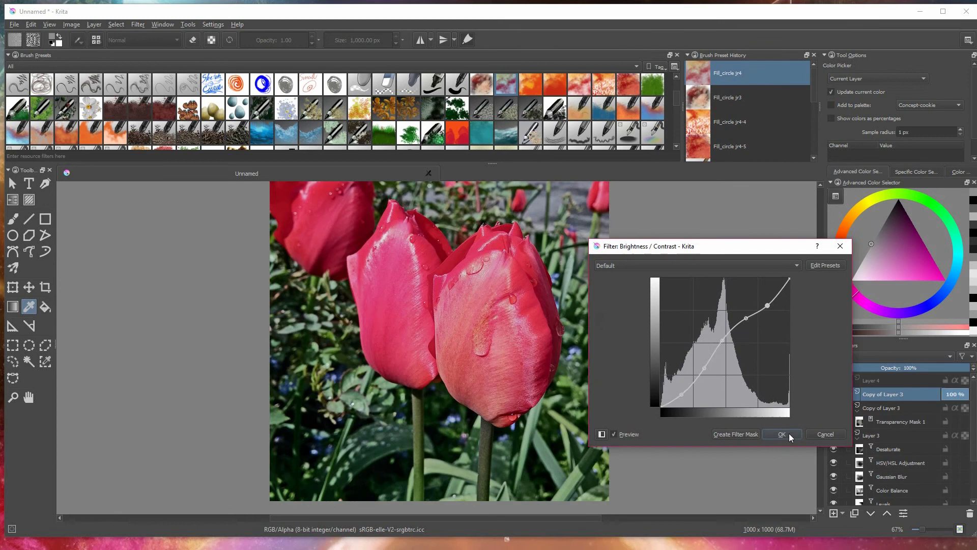
{"action": "left_click", "coordinate": [782, 434]}
{"action": "key", "text": "g"}
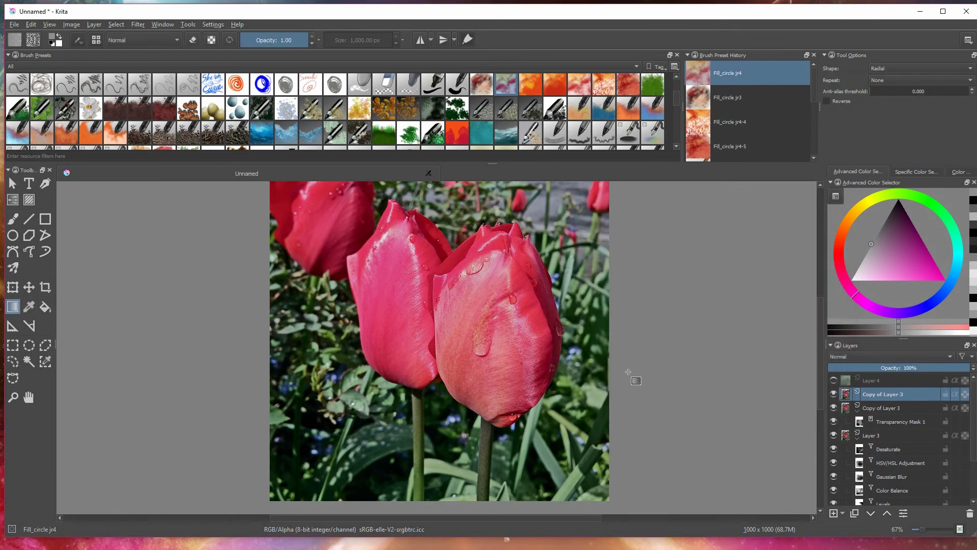
{"action": "left_click", "coordinate": [843, 513]}
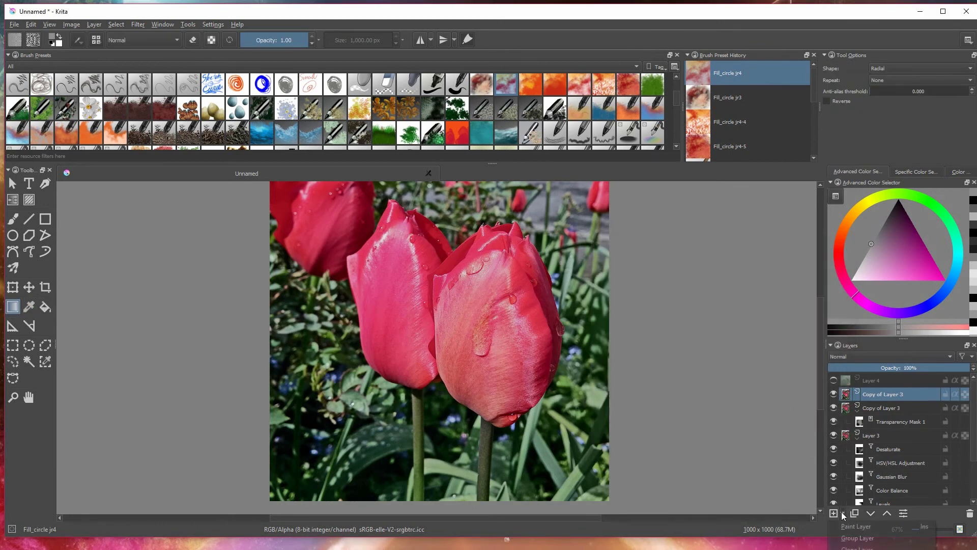
Add a Transparency Mask to the top Copy of Layer 3 and draw a blending gradient on it.
{"action": "left_click", "coordinate": [860, 549]}
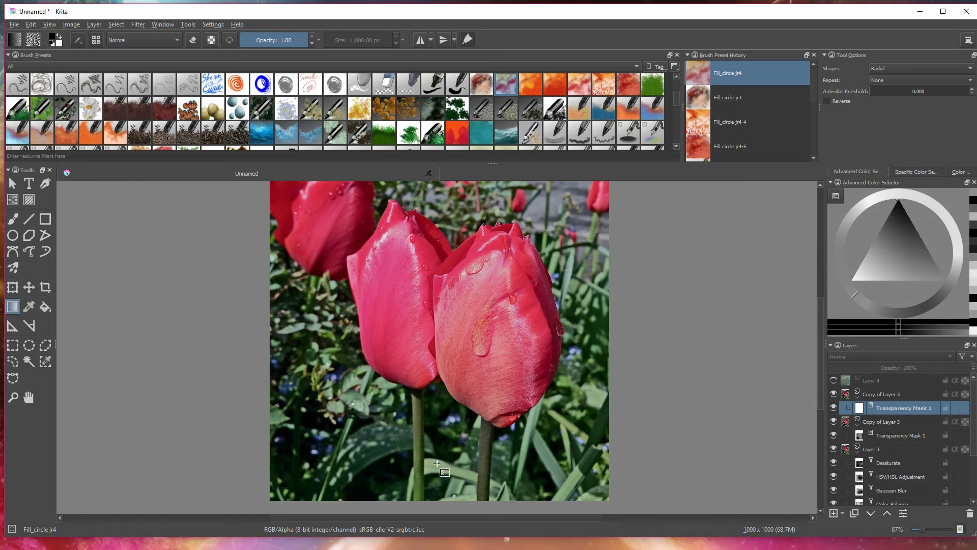
{"action": "left_click_drag", "start_coordinate": [359, 341], "coordinate": [474, 330]}
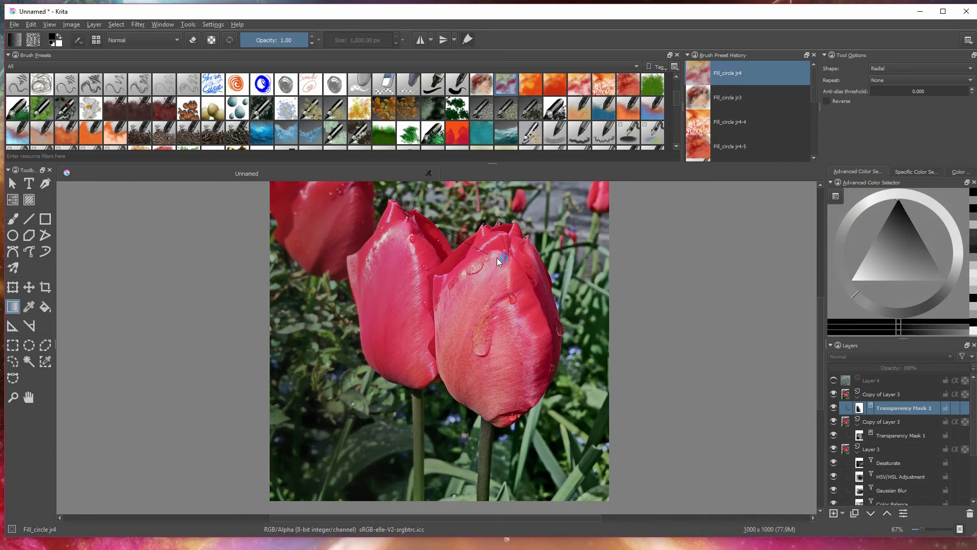
{"action": "left_click_drag", "start_coordinate": [398, 339], "coordinate": [497, 311]}
{"action": "key", "text": "1"}
{"action": "scroll", "coordinate": [575, 433], "scroll_direction": "down", "scroll_amount": 2}
{"action": "scroll", "coordinate": [576, 433], "scroll_direction": "up", "scroll_amount": 1}
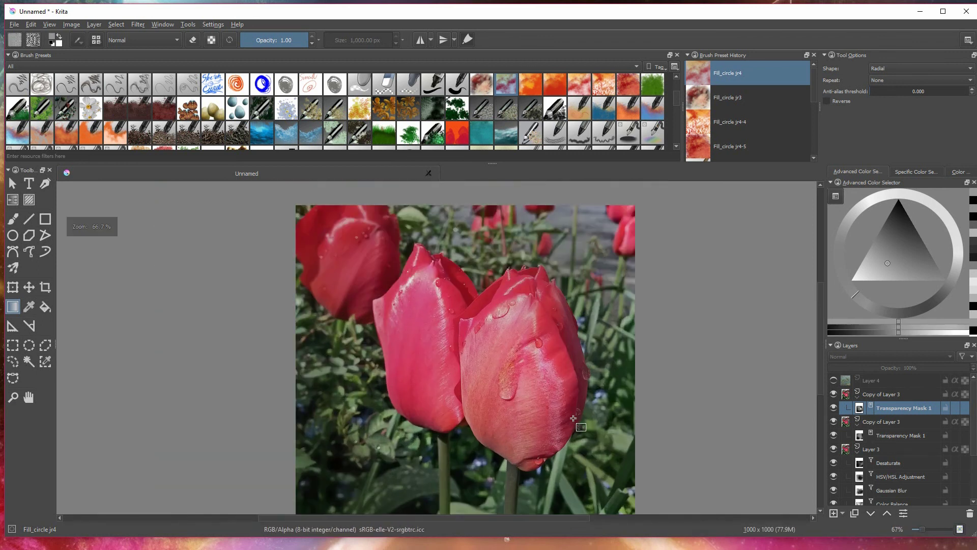
Hide both Copy of Layer 3 layers and the upper filter masks, including HSV/HSL Adjustment and Gaussian Blur.
{"action": "left_click", "coordinate": [833, 395]}
{"action": "left_click", "coordinate": [834, 424]}
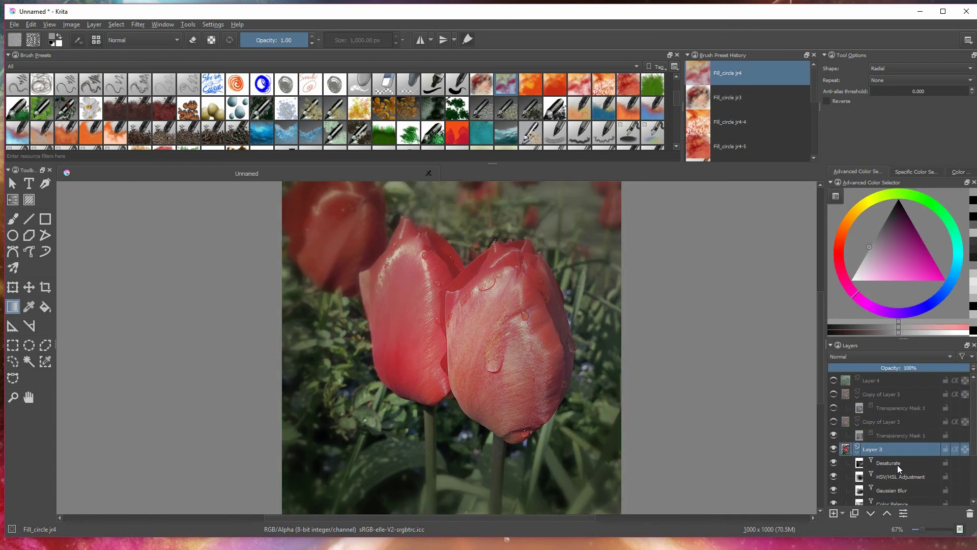
{"action": "left_click", "coordinate": [837, 464]}
{"action": "left_click", "coordinate": [833, 477]}
{"action": "left_click", "coordinate": [834, 491]}
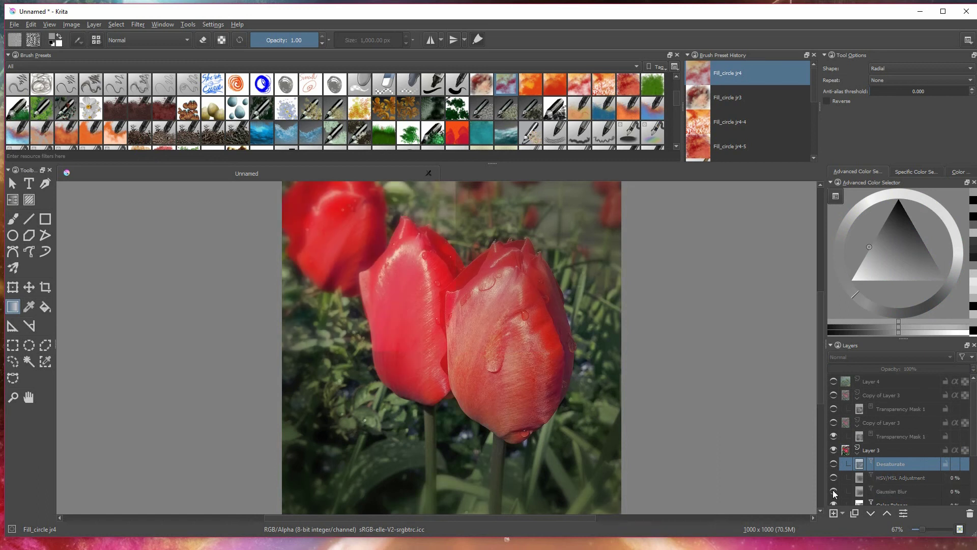
Hide the Color Balance, Levels and Color Adjustment masks, then select Layer 3.
{"action": "scroll", "coordinate": [834, 462], "scroll_direction": "down", "scroll_amount": 1}
{"action": "left_click", "coordinate": [833, 463]}
{"action": "left_click", "coordinate": [833, 477]}
{"action": "left_click", "coordinate": [833, 491]}
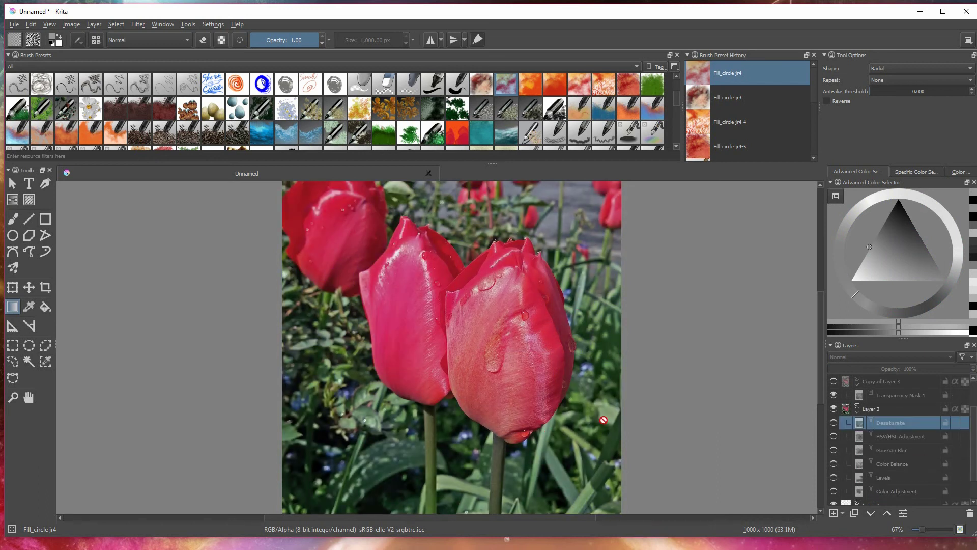
{"action": "left_click", "coordinate": [886, 410]}
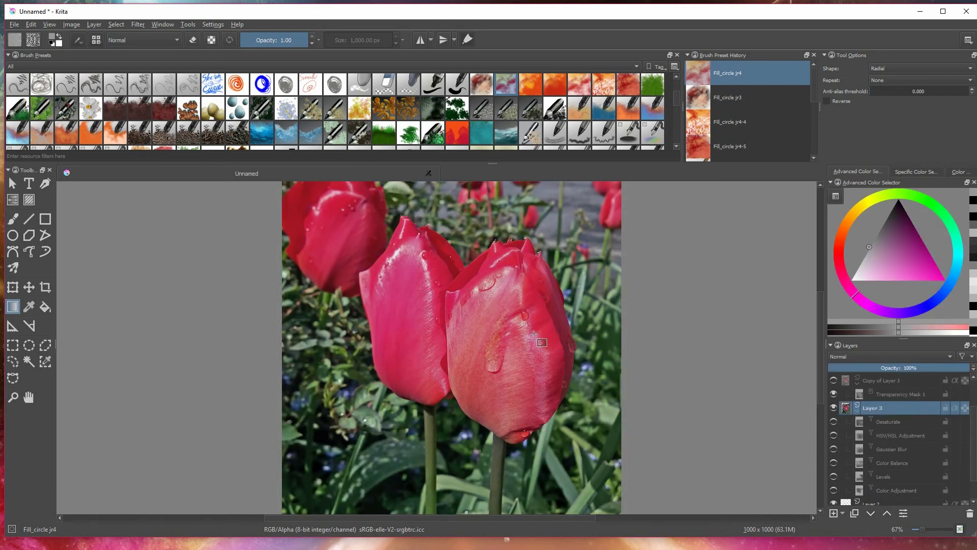
{"action": "scroll", "coordinate": [553, 367], "scroll_direction": "up", "scroll_amount": 3}
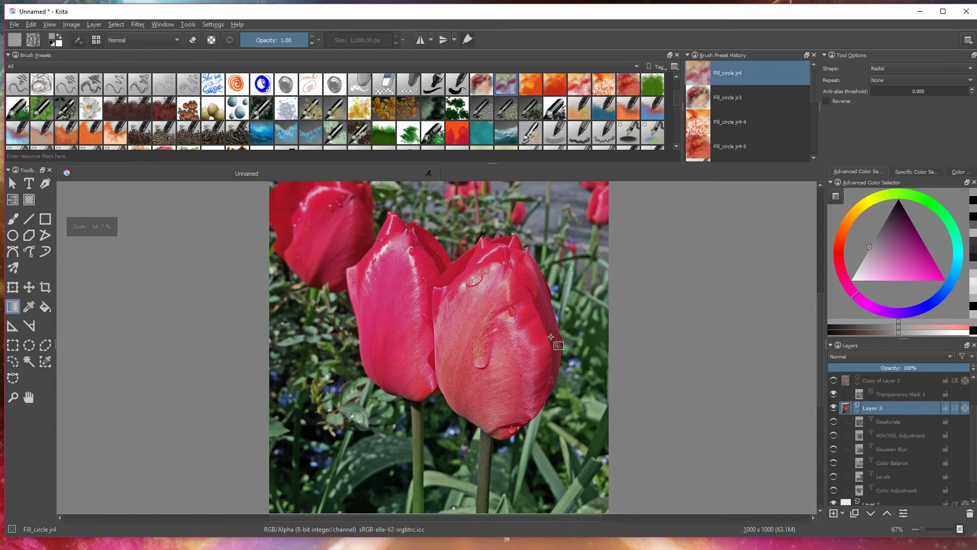
{"action": "scroll", "coordinate": [553, 367], "scroll_direction": "down", "scroll_amount": 1}
{"action": "scroll", "coordinate": [557, 358], "scroll_direction": "down", "scroll_amount": 1}
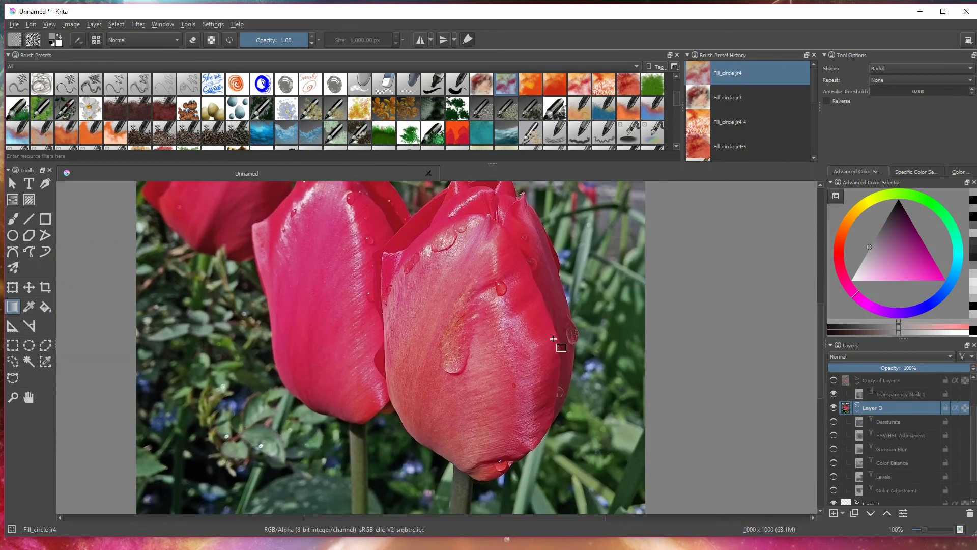